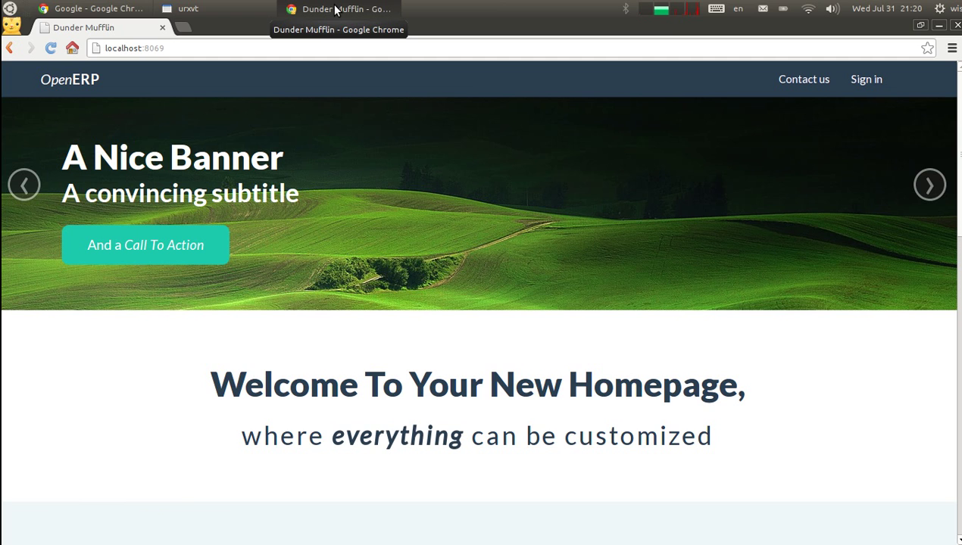
Switch from the Chrome homepage to the urxvt terminal window
left_click(174, 9)
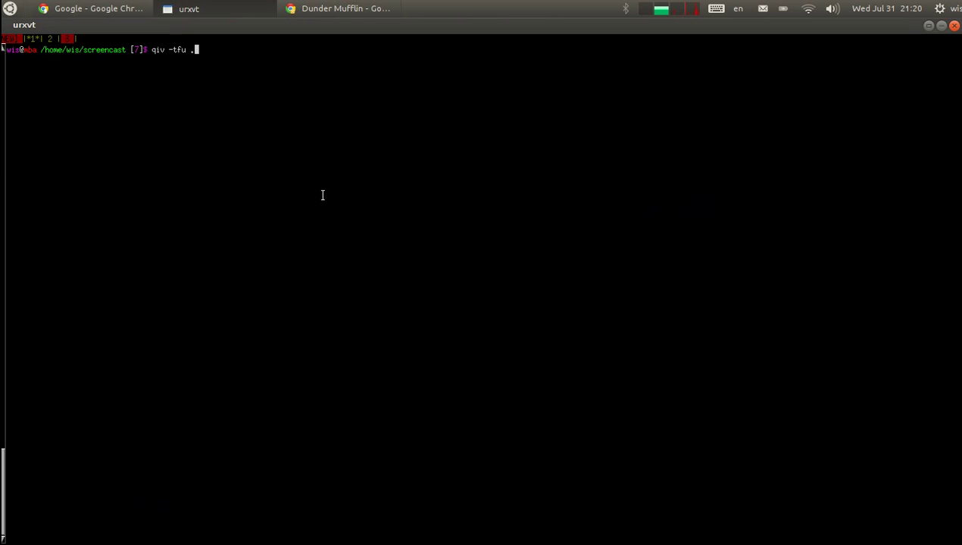
Run qiv on the folder and page through the three Drupal demo screenshots
key("Return")
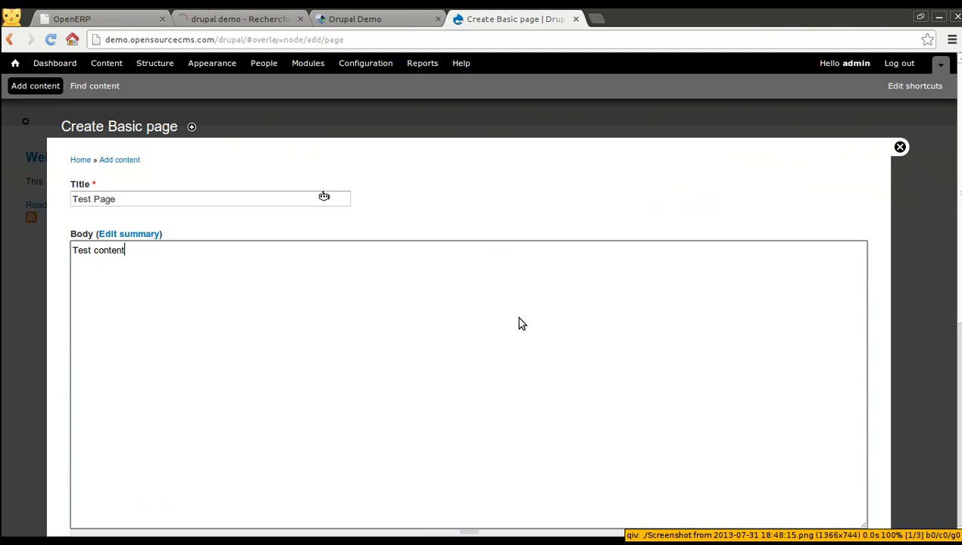
key("BackSpace")
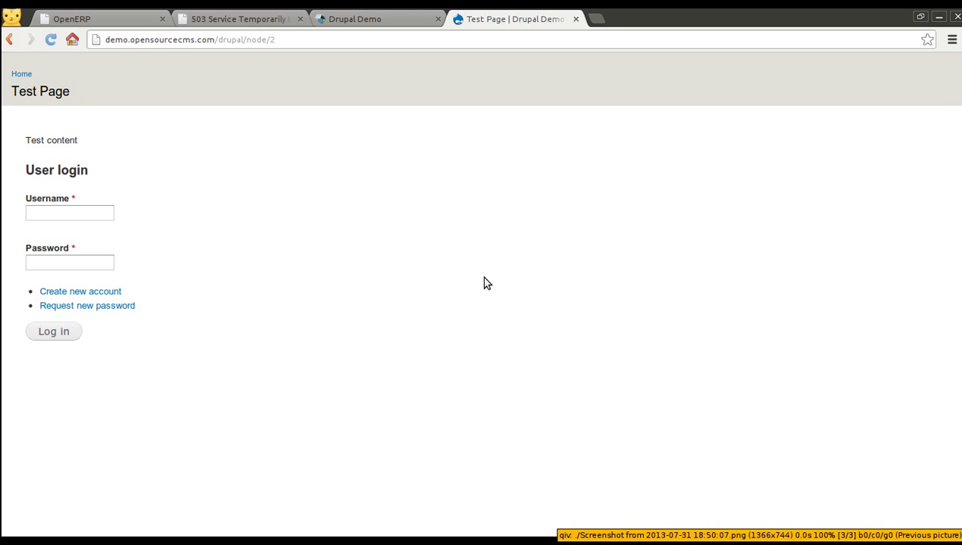
key("space")
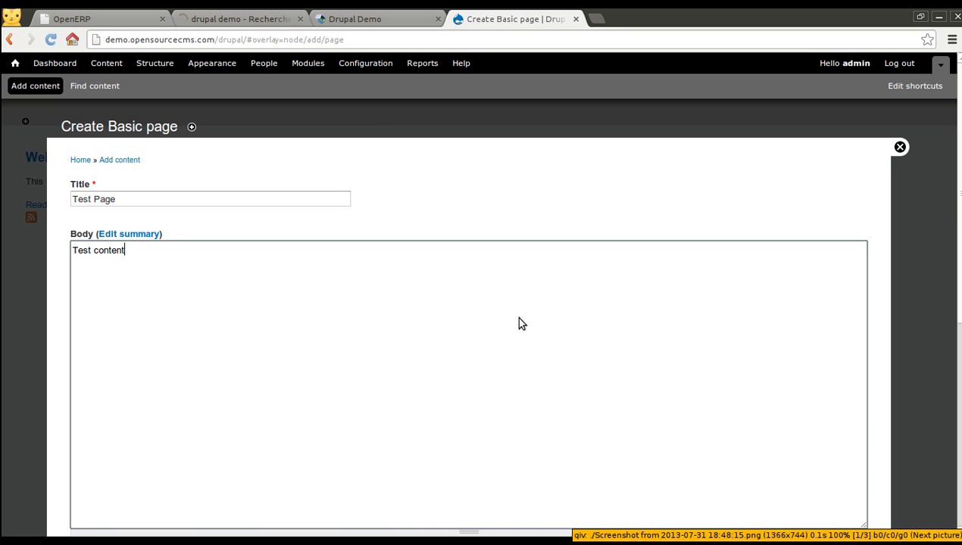
key("BackSpace")
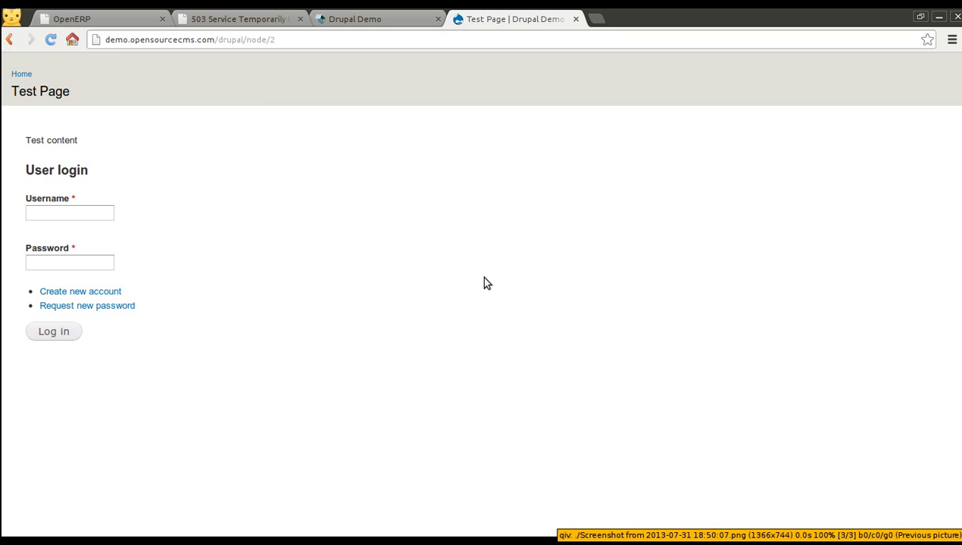
key("BackSpace")
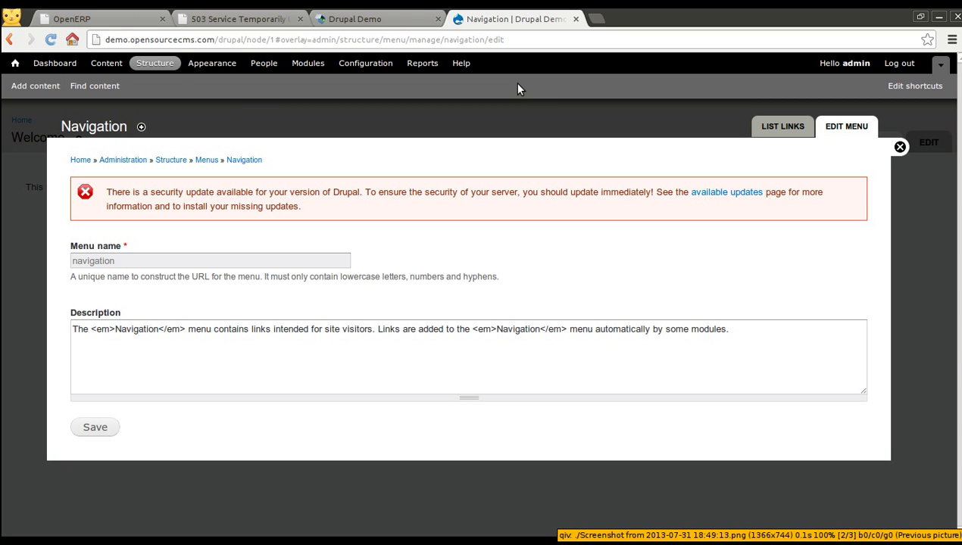
Quit qiv, clear the terminal, and return to the Chrome OpenERP homepage
key("q")
key("ctrl+l")
left_click(326, 6)
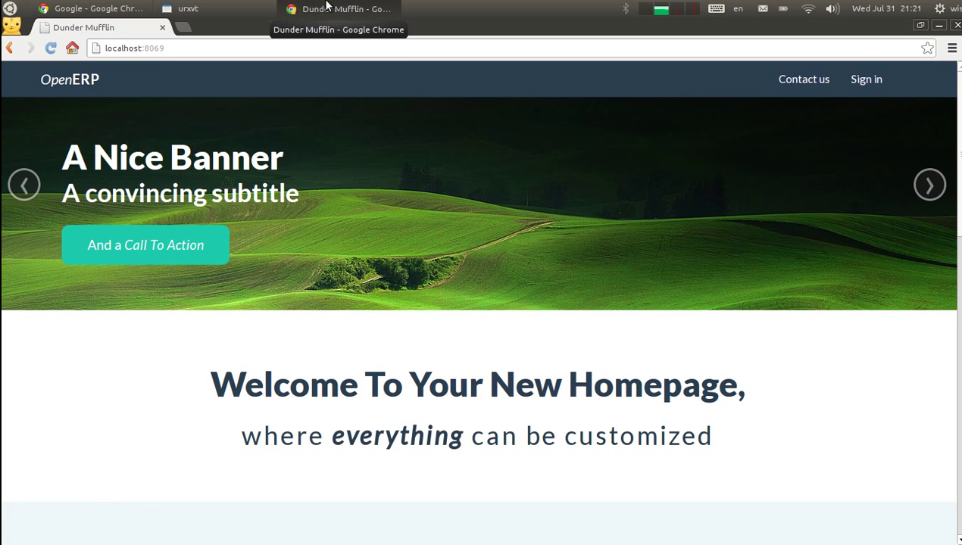
Log in as administrator with the account password, then return to the Website homepage
left_click(873, 88)
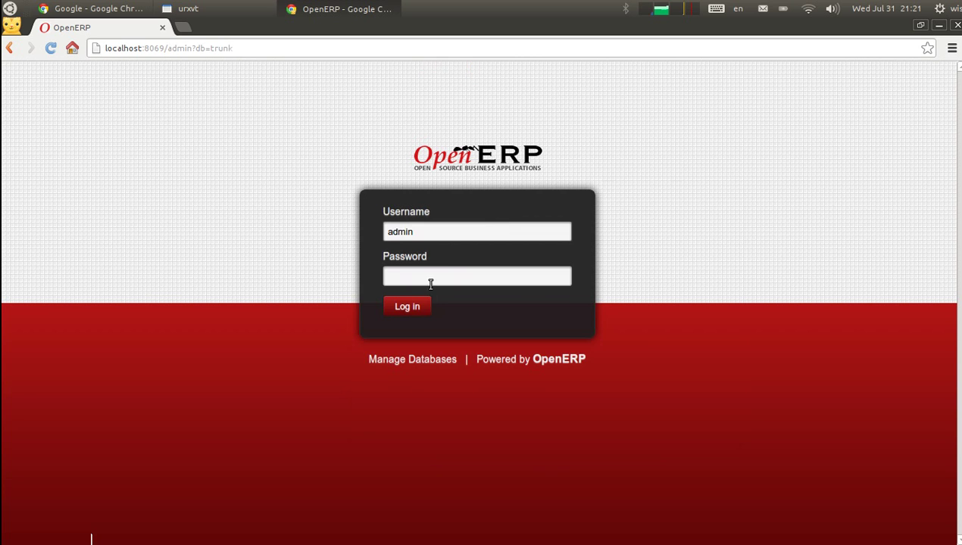
left_click(428, 278)
type("a")
left_click(402, 307)
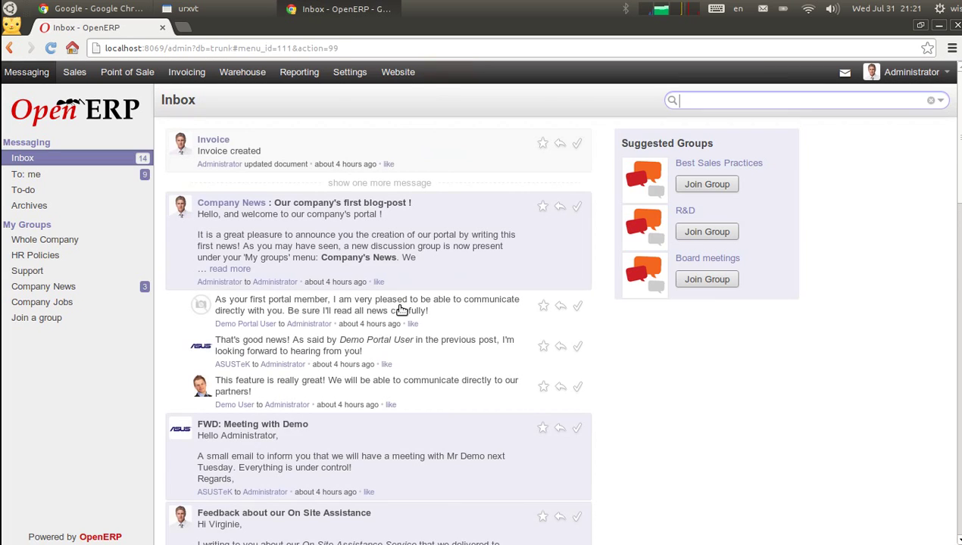
left_click(396, 72)
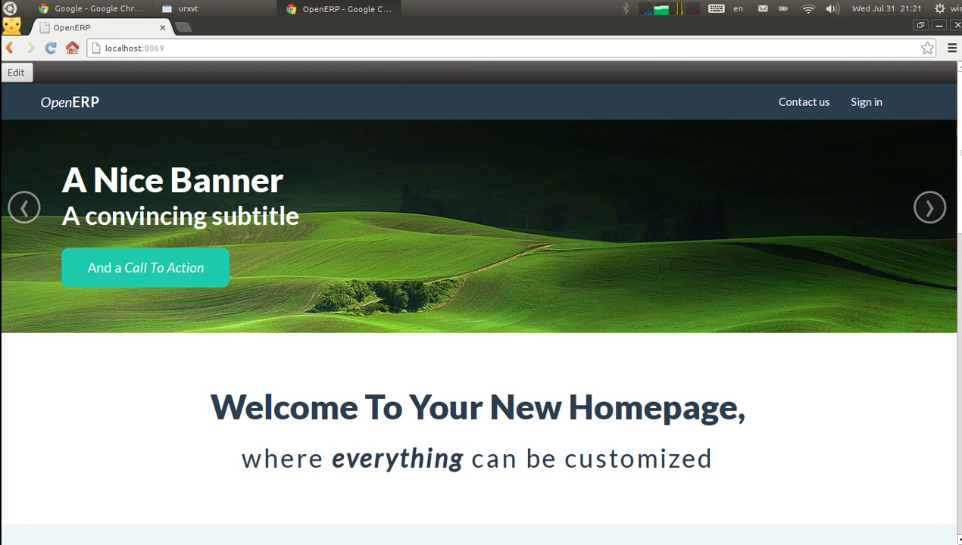
mouse_move(959, 92)
left_mouse_down()
mouse_move(951, 83)
mouse_move(952, 396)
mouse_move(946, 211)
mouse_move(956, 76)
left_mouse_up()
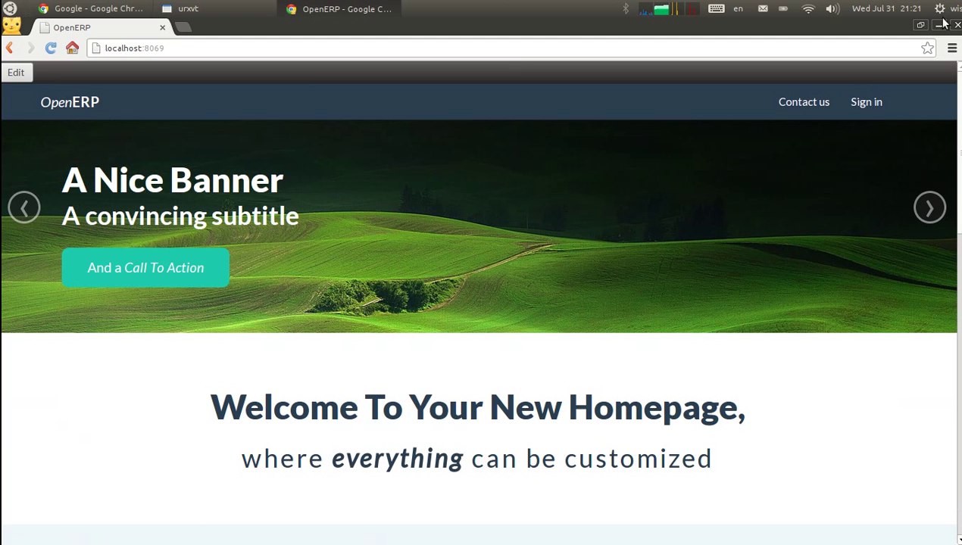
Change the homepage heading's 'New Homepage' to 'Website'
left_click(15, 72)
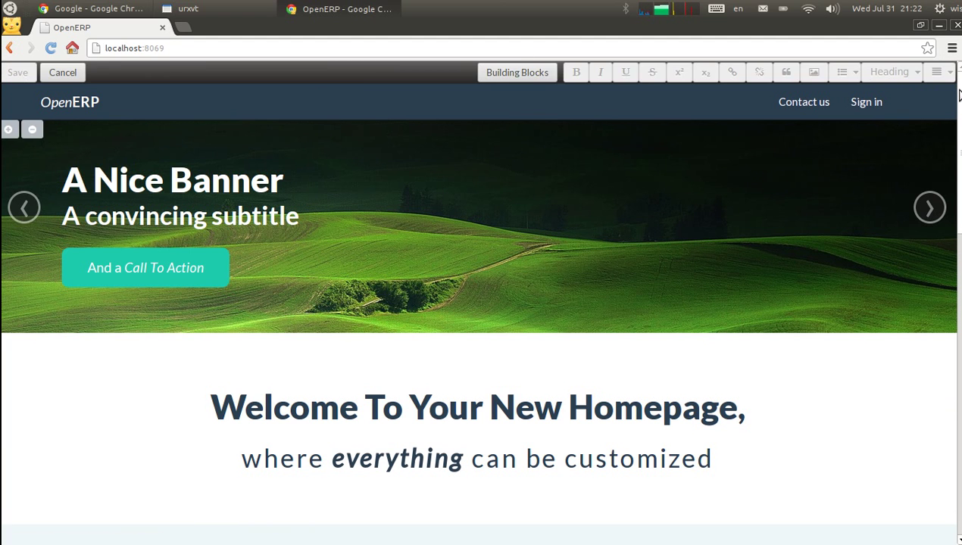
left_click_drag(958, 95, 956, 122)
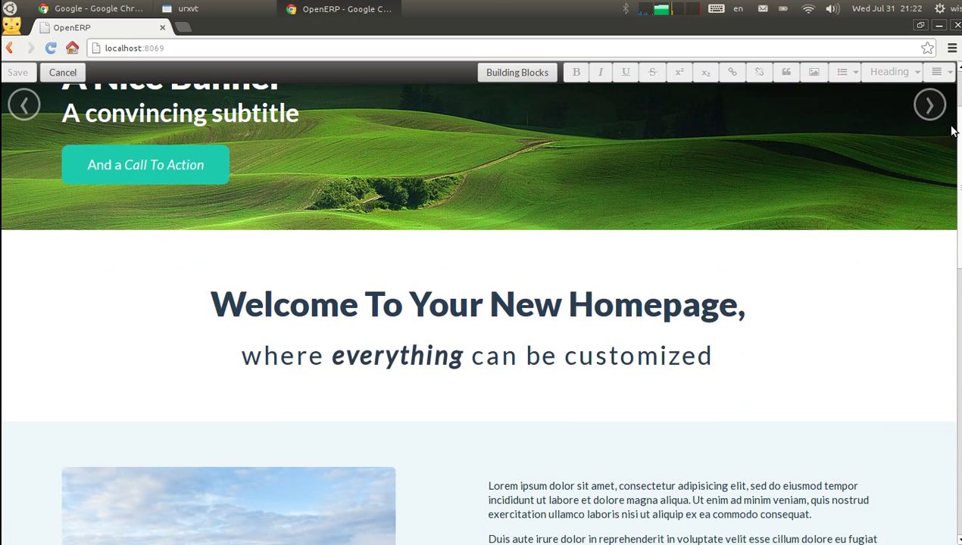
left_click_drag(485, 303, 732, 307)
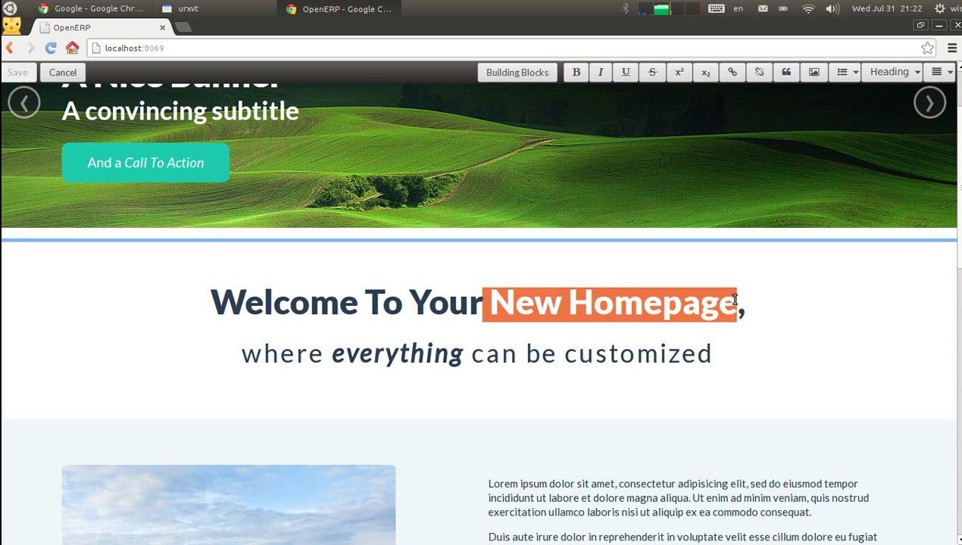
key("BackSpace")
type("Webist")
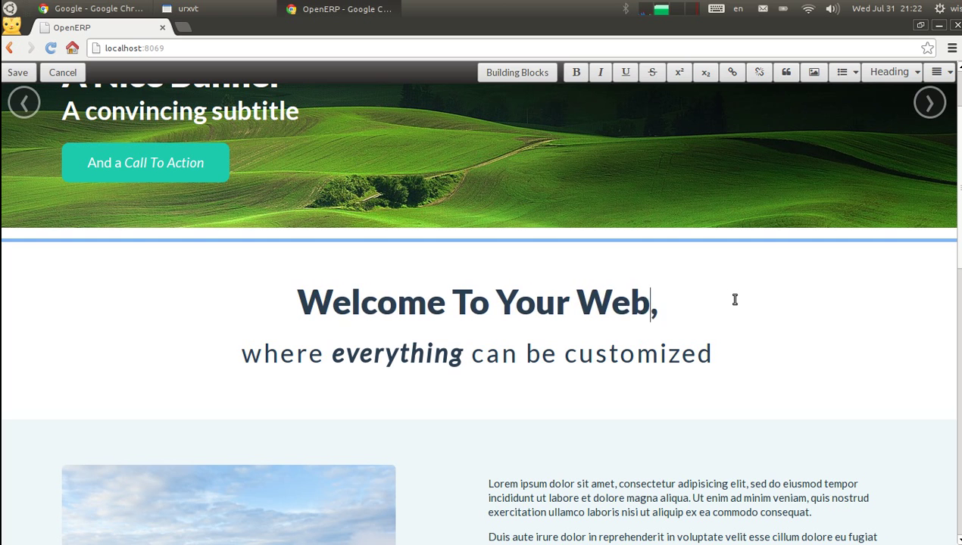
key("BackSpace")
key("BackSpace")
key("BackSpace")
type("sote")
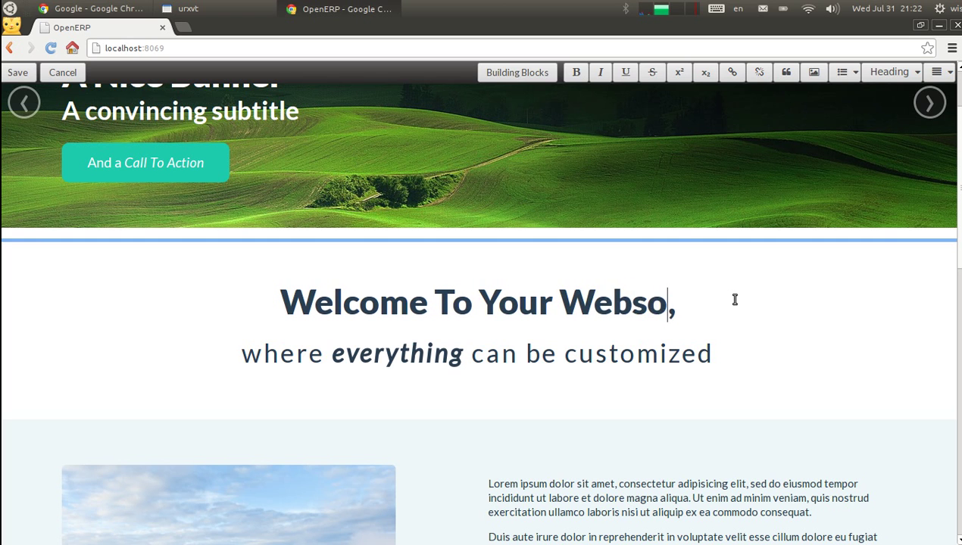
key("BackSpace")
key("BackSpace")
key("BackSpace")
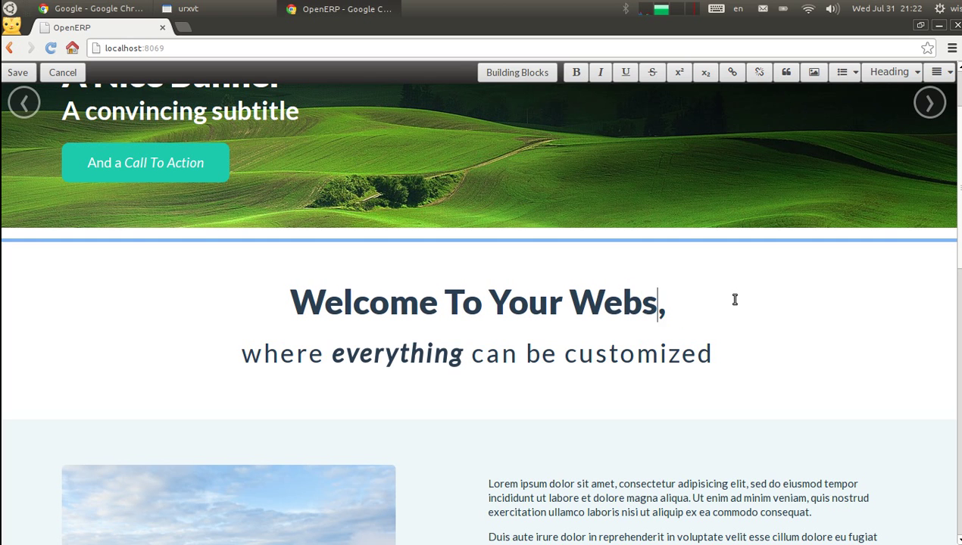
type("ite")
Underline 'customized' in the subtitle and save the homepage
left_click_drag(564, 353, 712, 353)
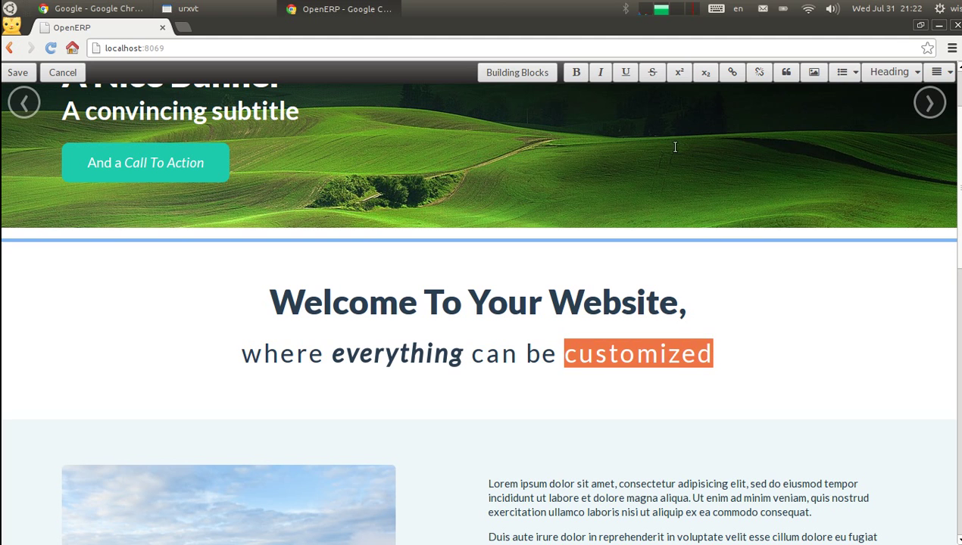
left_click(716, 9)
mouse_move(661, 9)
left_click(584, 340)
left_click(625, 72)
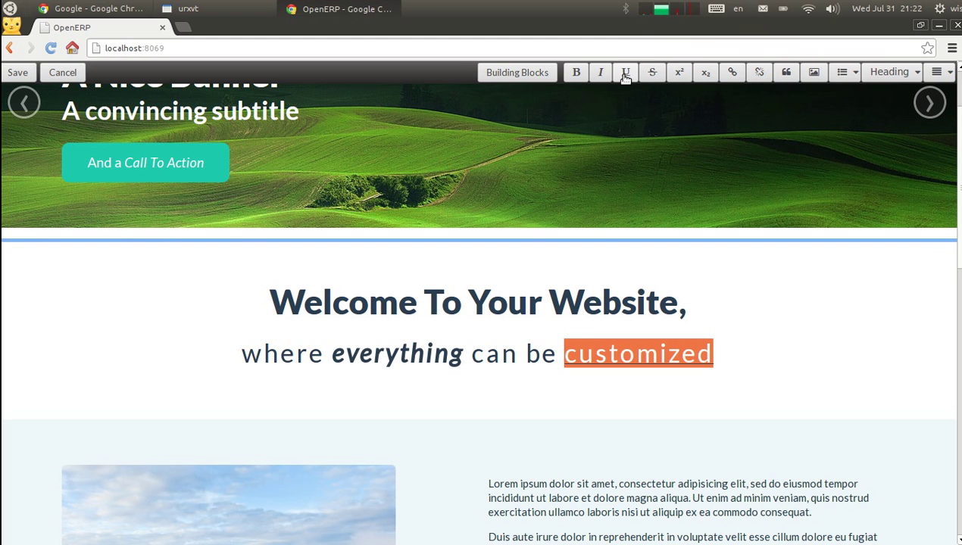
left_click(17, 72)
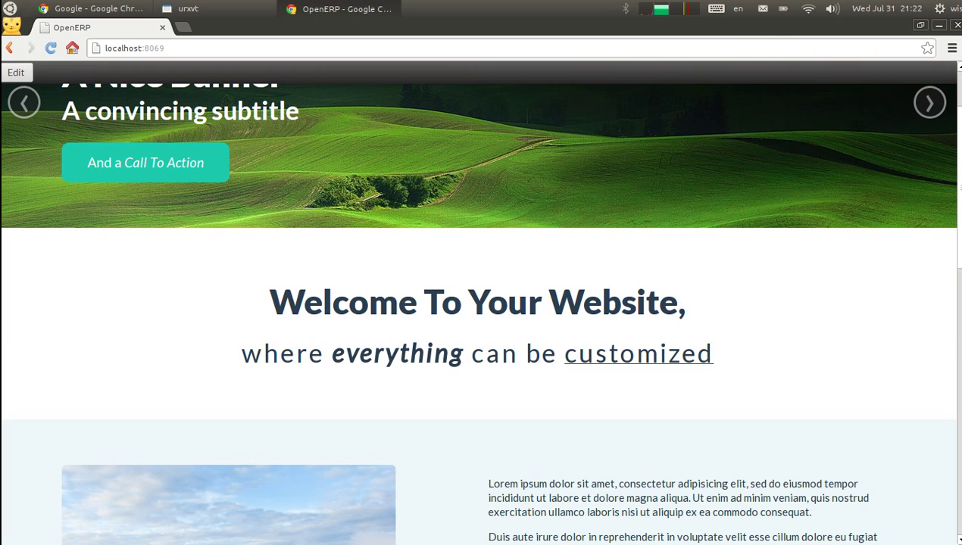
Add a 'Promotion' line under Automated Tests in the footer's Product and services list
left_click(13, 72)
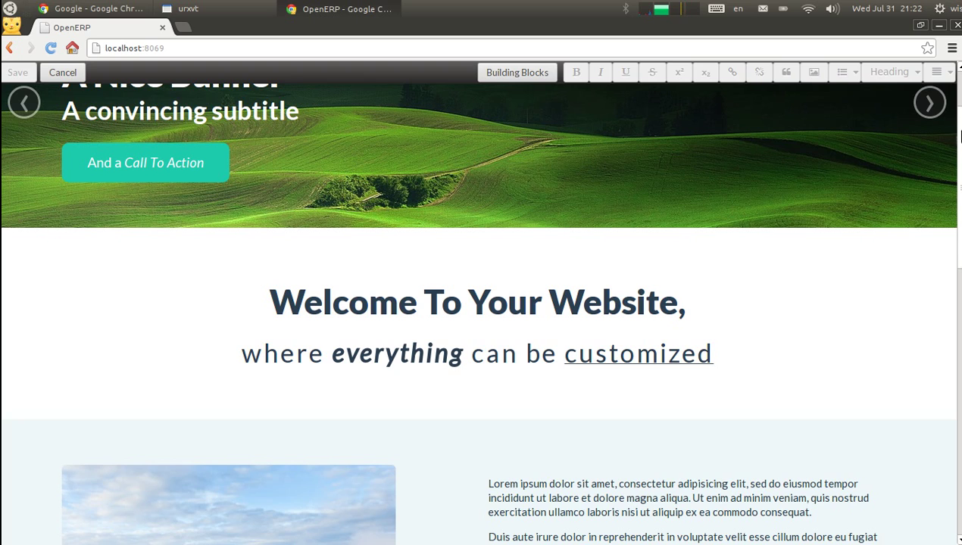
left_click_drag(953, 133, 959, 241)
scroll(534, 350, "down", 9)
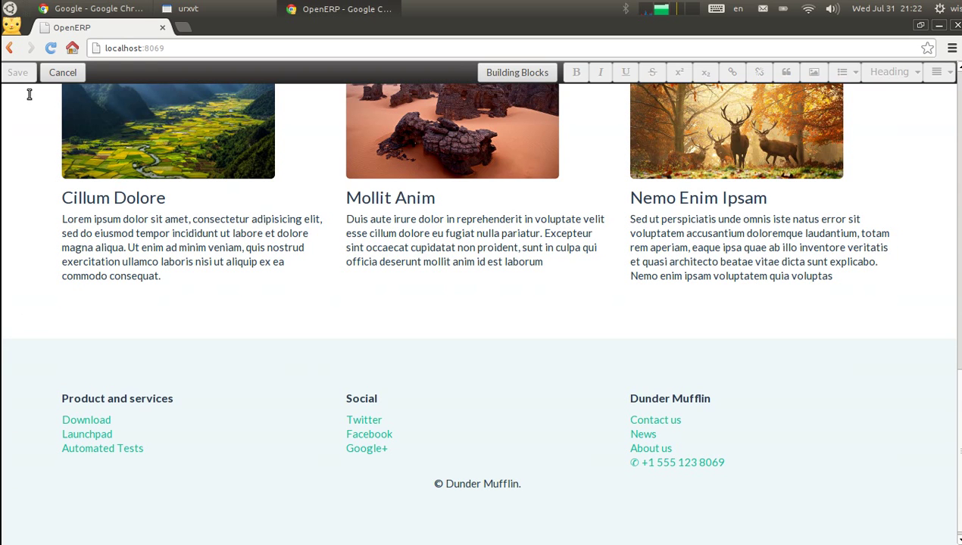
left_click(182, 448)
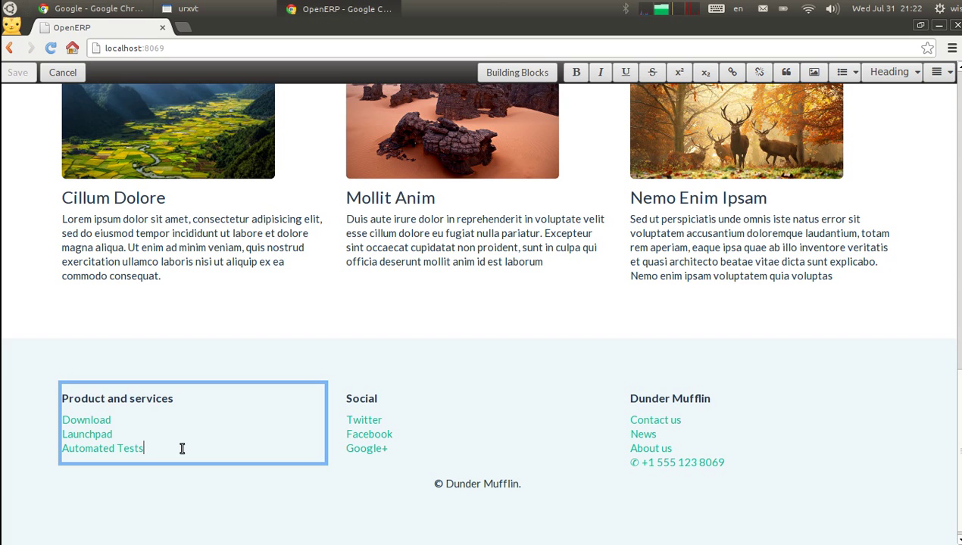
key("Return")
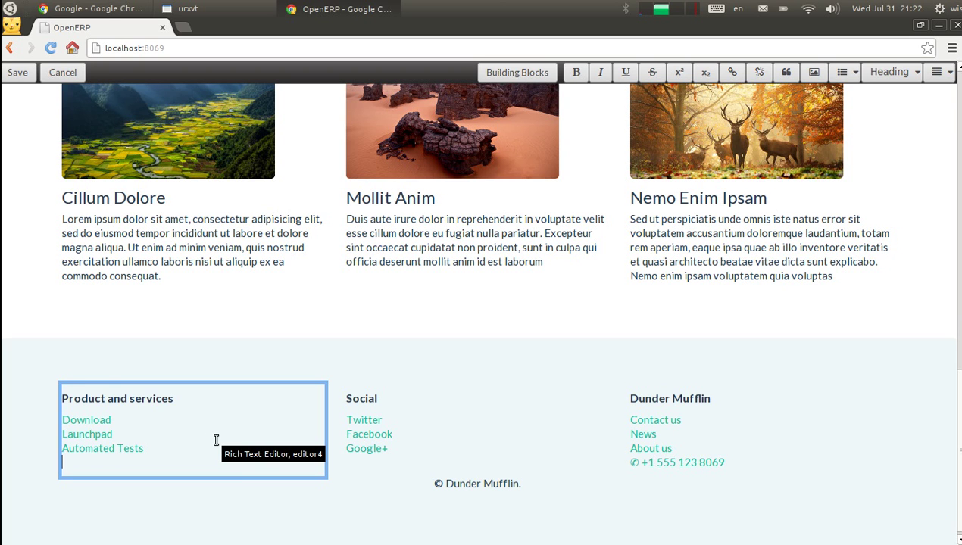
type("Prmo")
key("BackSpace")
key("BackSpace")
type("omotion")
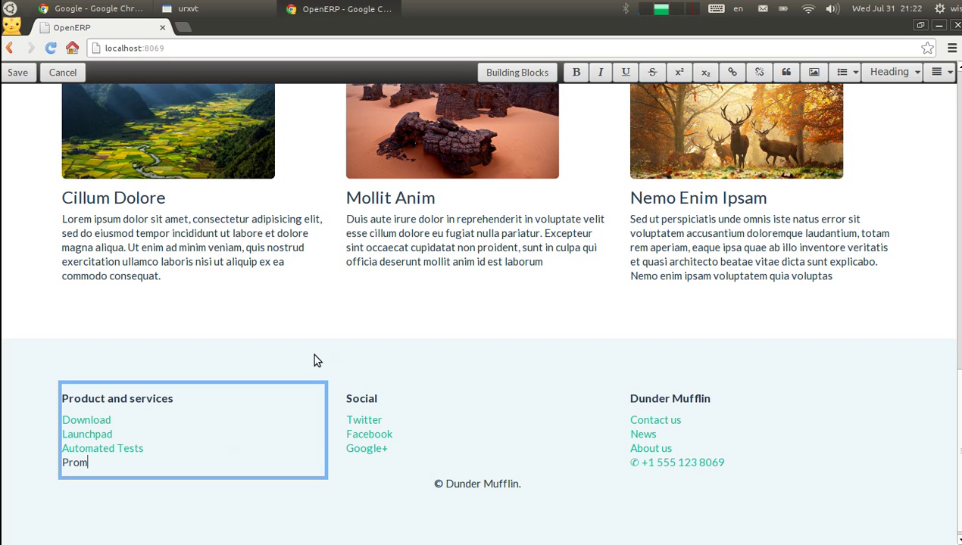
Link 'Promotion' to /page/website.promo and save the page
double_click(76, 462)
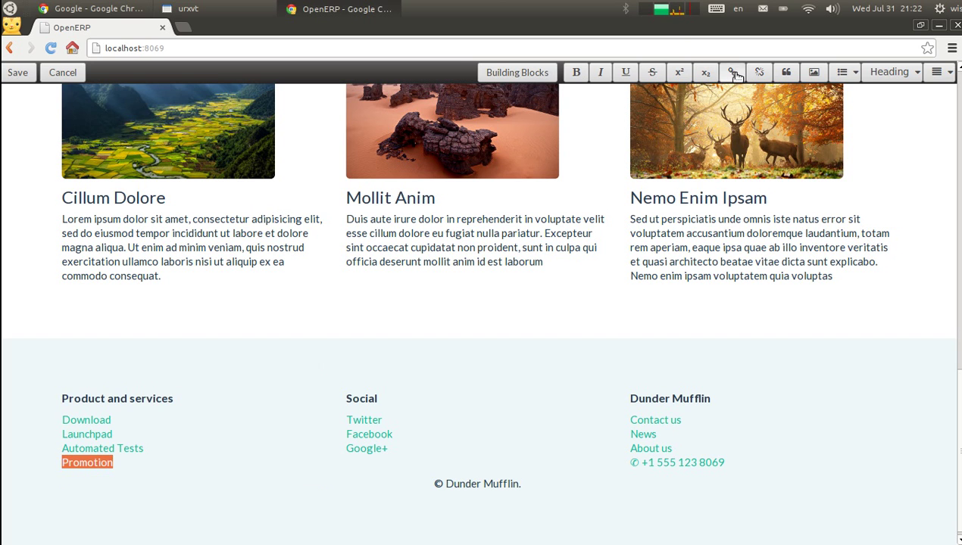
left_click(732, 72)
type("/page/")
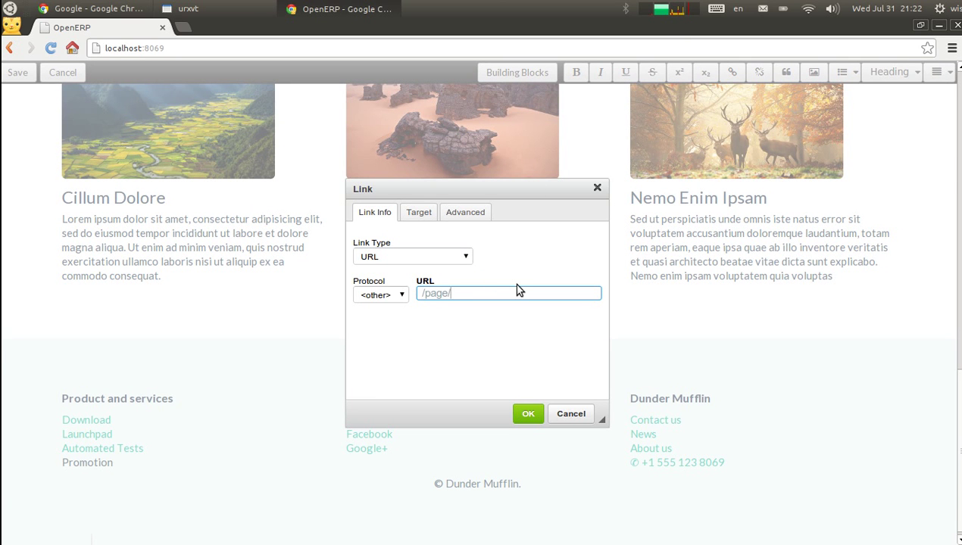
type("website.promo")
left_click(526, 414)
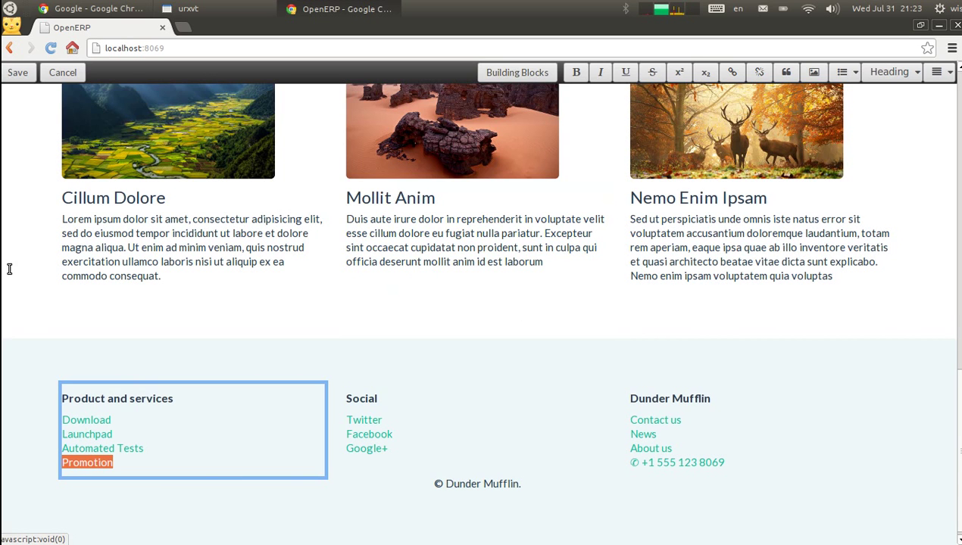
left_click(12, 74)
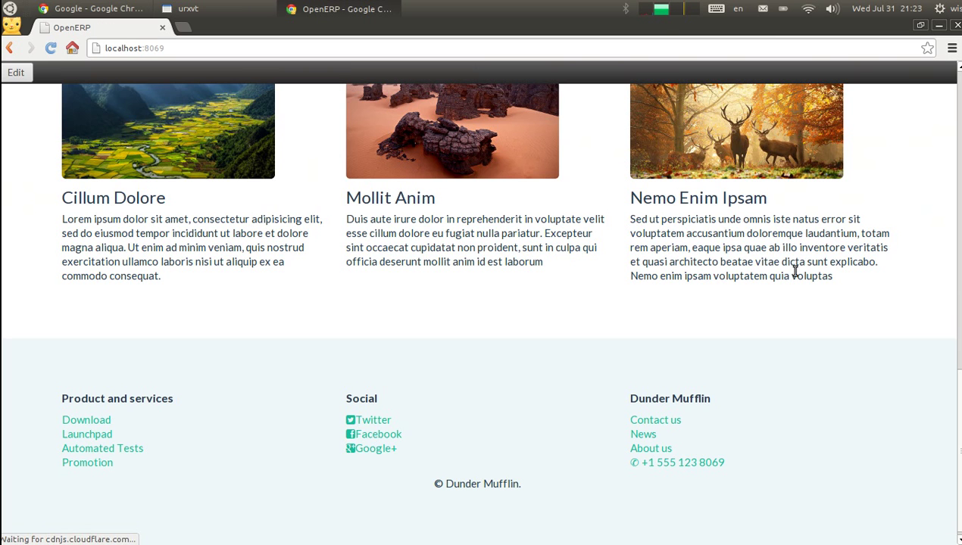
Follow the Promotion link, create the missing website.promo page, and enter edit mode
left_click(90, 459)
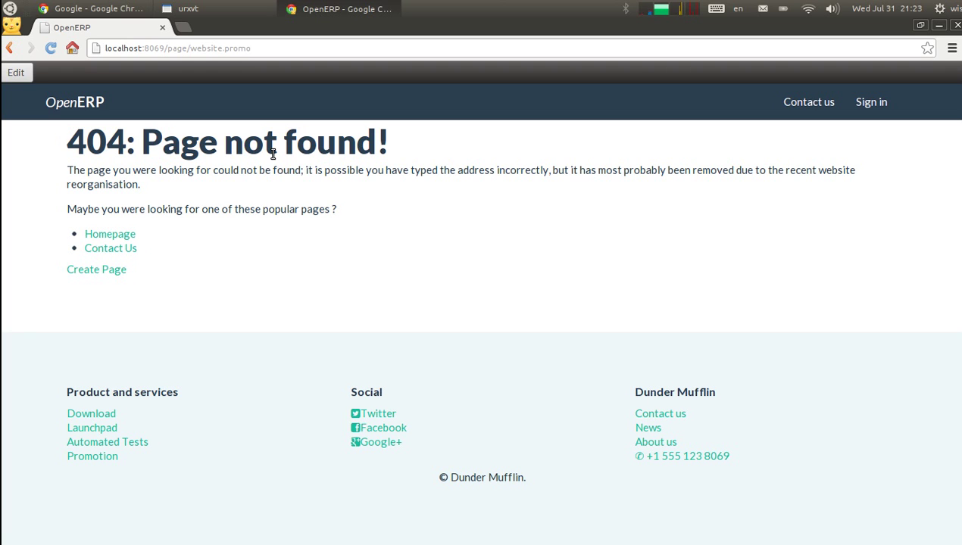
left_click(108, 271)
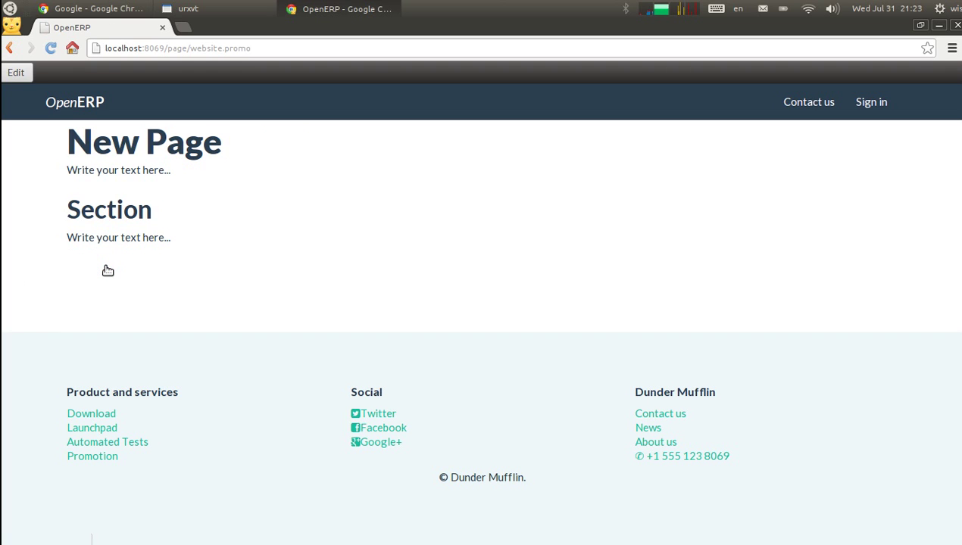
left_click(15, 72)
Add a 'Hello' paragraph below 'Write your text here...' followed by an empty line
left_click(232, 185)
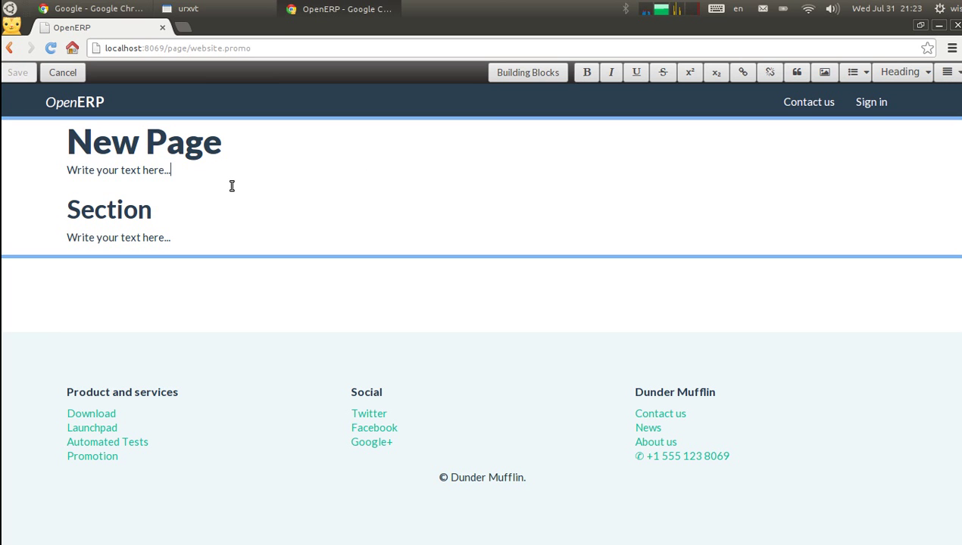
key("Return")
type("H")
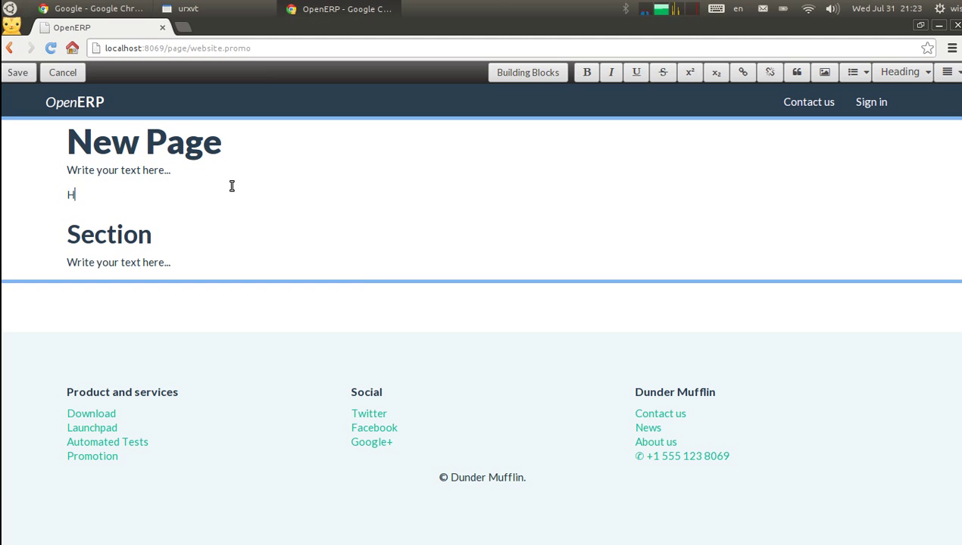
type("ello")
key("BackSpace")
key("BackSpace")
key("BackSpace")
type("llo")
key("Return")
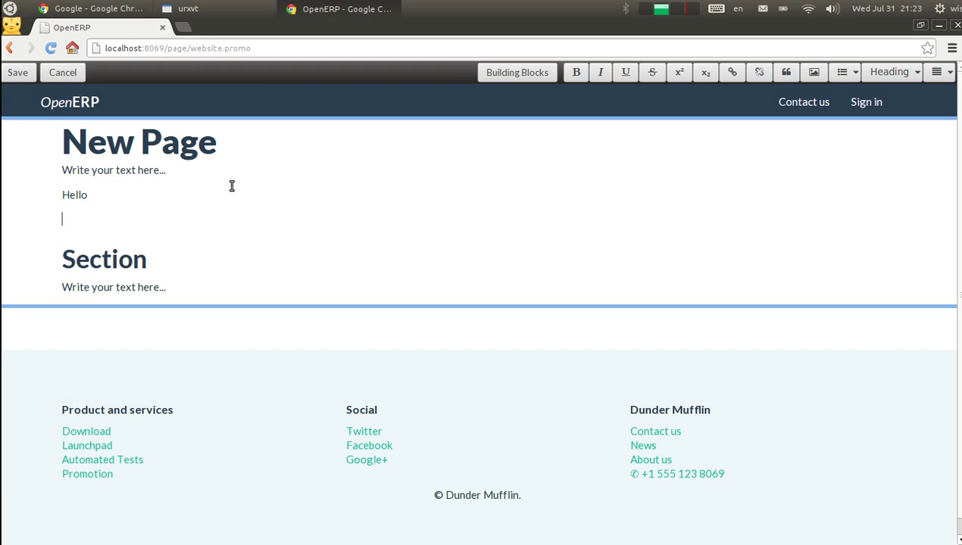
Drop the Introduction building block below Hello, adding Wildlife Analysis sections, and save
left_click(516, 73)
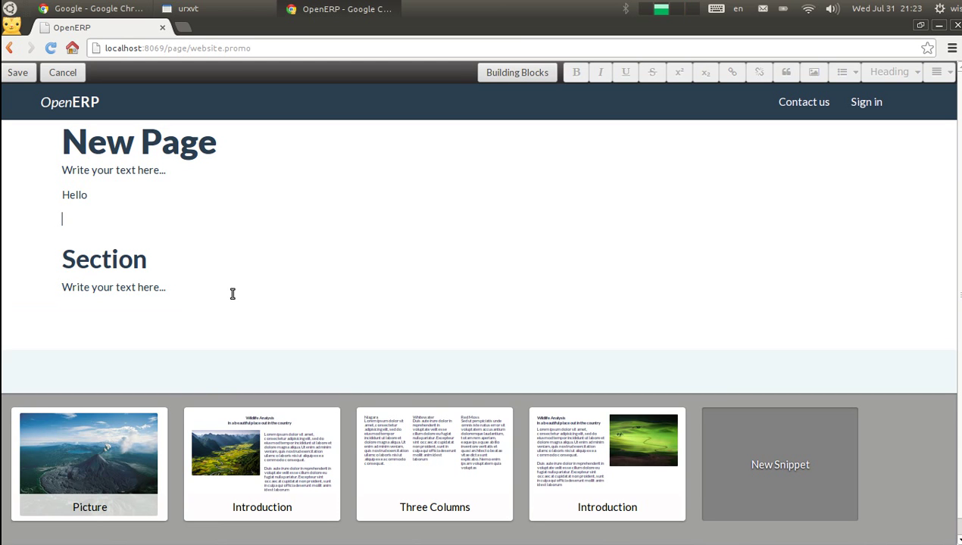
left_click_drag(265, 468, 322, 242)
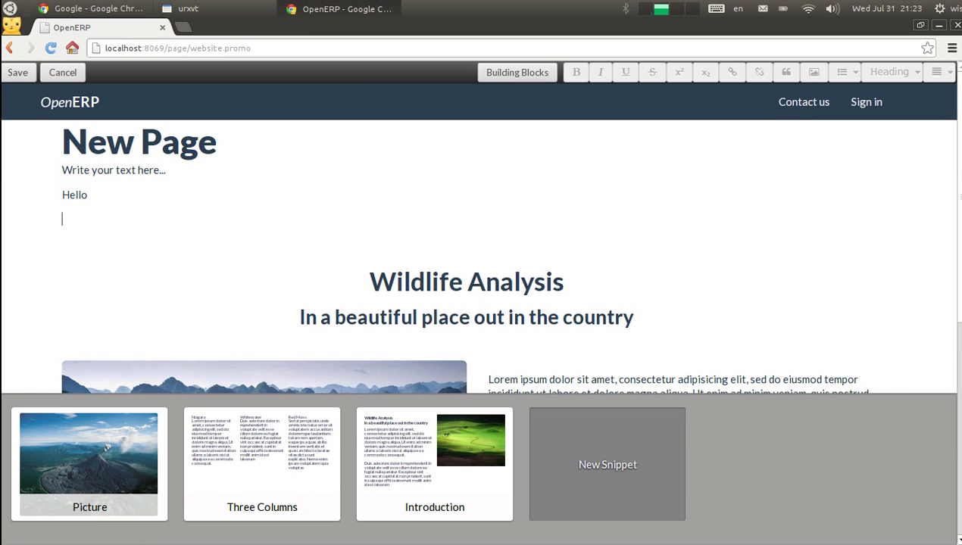
left_click_drag(960, 172, 960, 365)
left_click_drag(459, 459, 507, 282)
left_click(16, 73)
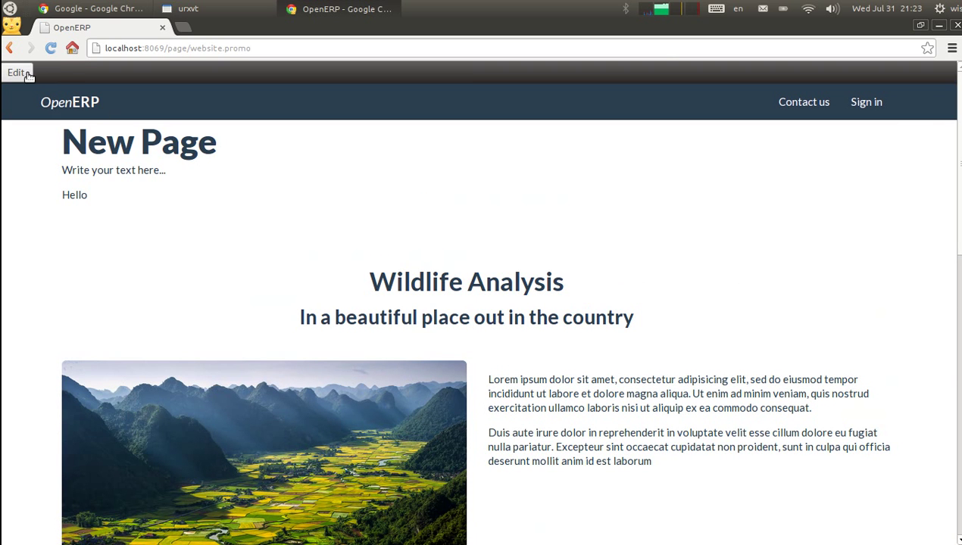
Rename the section heading from 'Wildlife Analysis' to 'Wildlife Test'
left_click(22, 74)
key("BackSpace")
key("BackSpace")
key("BackSpace")
key("BackSpace")
key("BackSpace")
key("BackSpace")
key("BackSpace")
key("BackSpace")
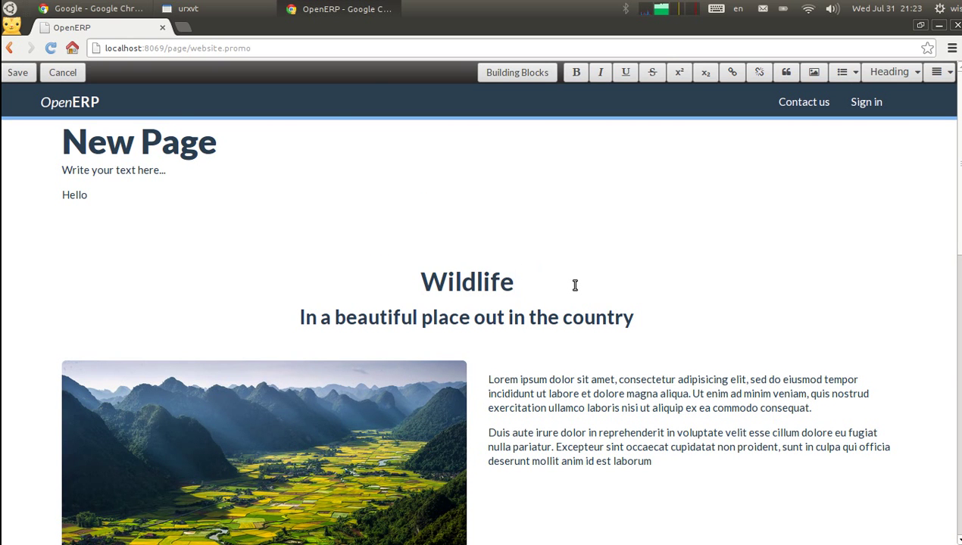
type("Test")
Add a 'Title' H3 heading after the paragraph ending 'laborum' and save
left_click(650, 473)
key("Return")
type("Tiot")
type("le")
key("shift+Left")
key("shift+Left")
key("shift+Left")
key("shift+Left")
key("shift+Left")
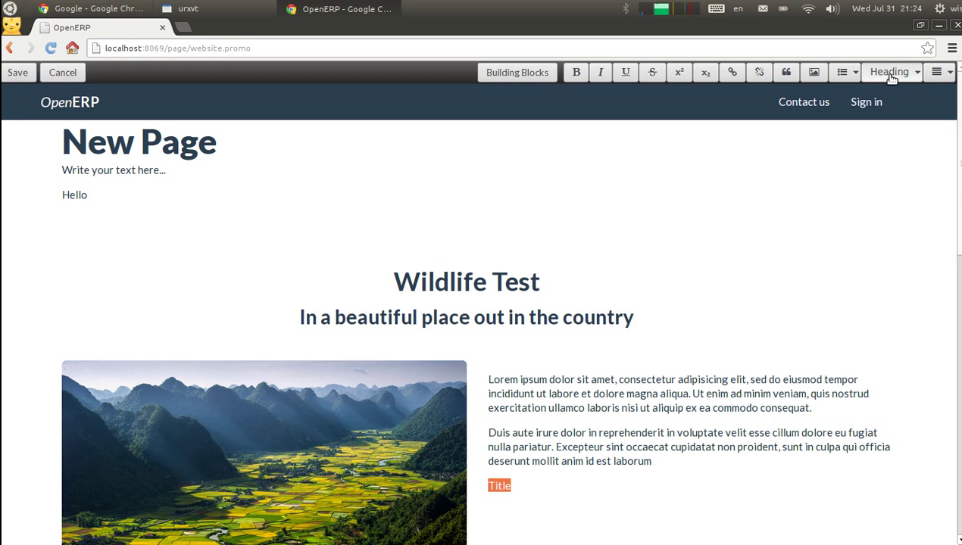
left_click(890, 72)
left_click(877, 137)
left_click(17, 72)
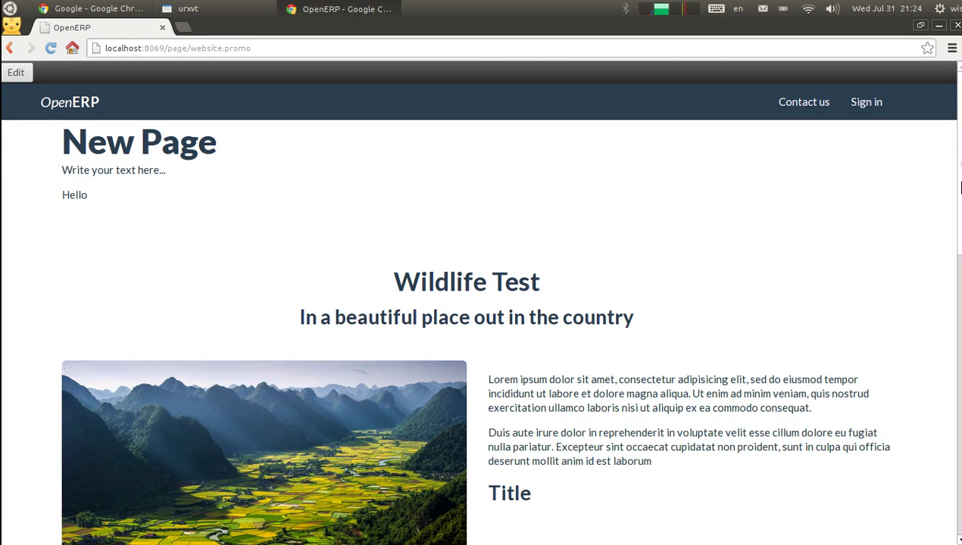
Scroll the promo page, then return to the homepage via the OpenERP logo
scroll(959, 188, "down", 10)
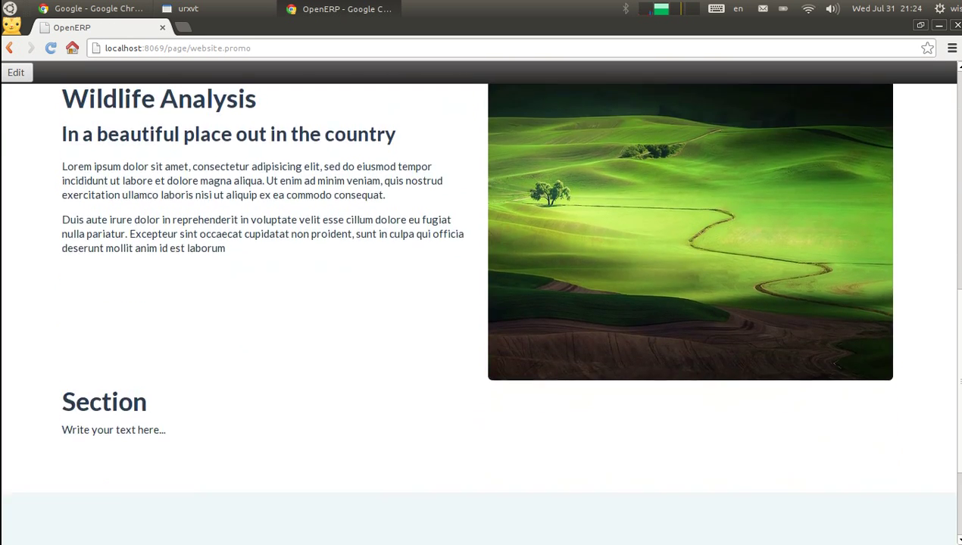
scroll(892, 234, "up", 10)
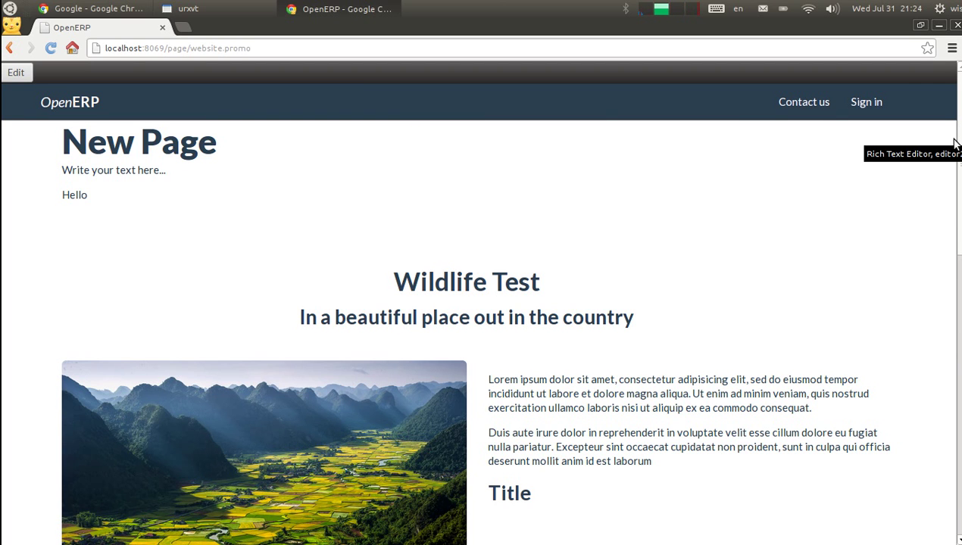
left_click_drag(960, 144, 955, 7)
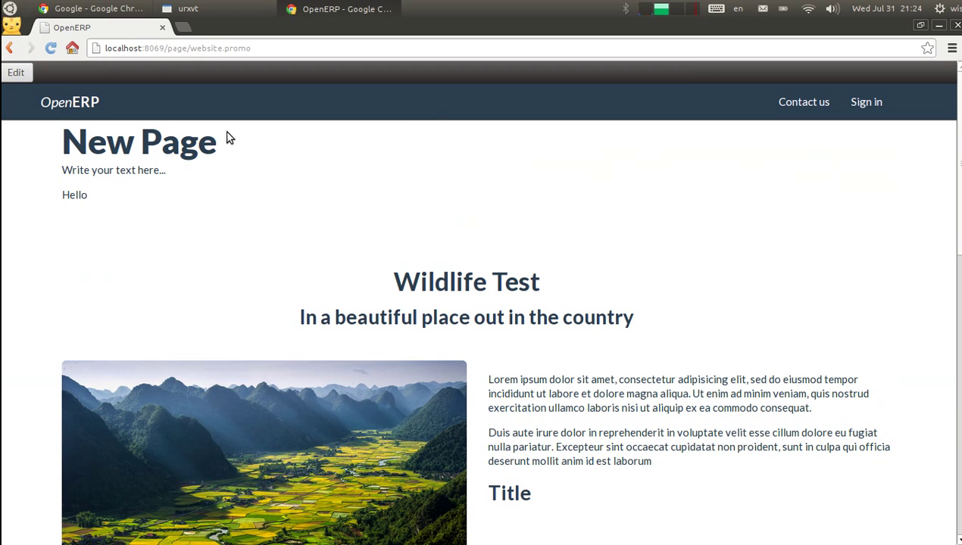
left_click(65, 102)
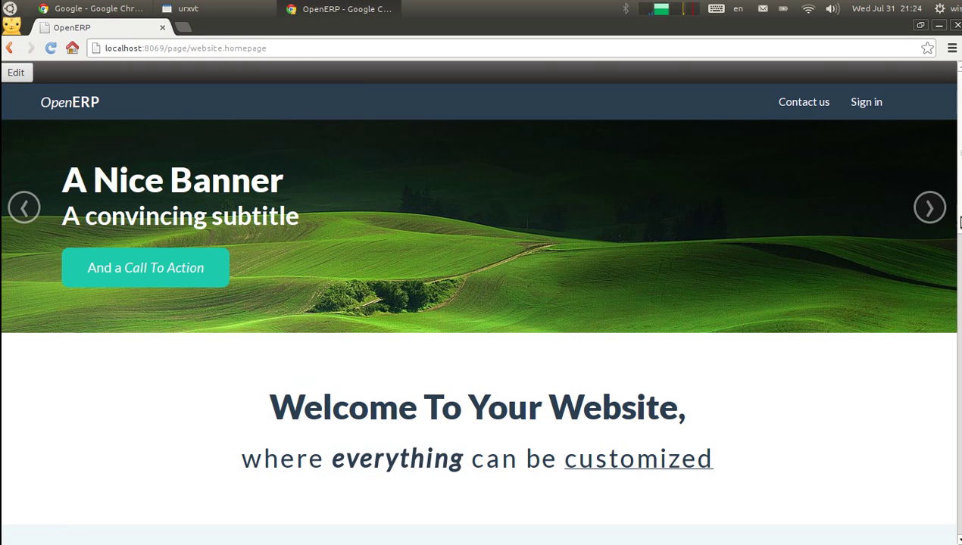
Open the Contact us page from the navigation bar and scroll through its address and map
scroll(179, 180, "down", 10)
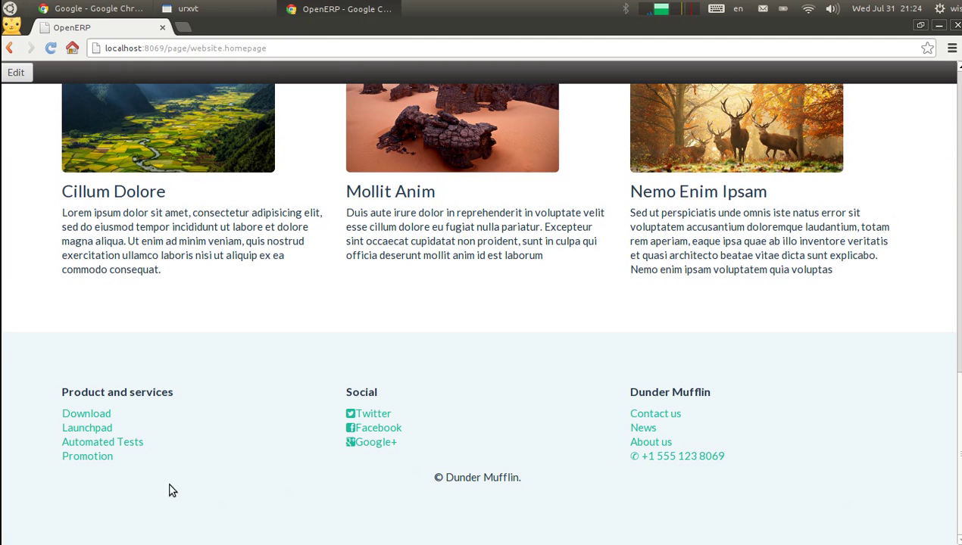
left_click_drag(960, 462, 951, 157)
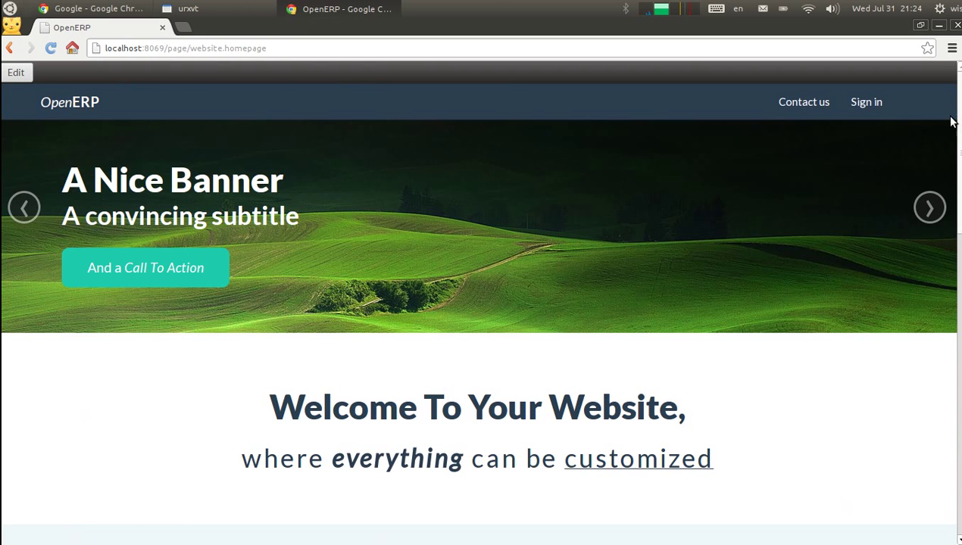
left_click(784, 109)
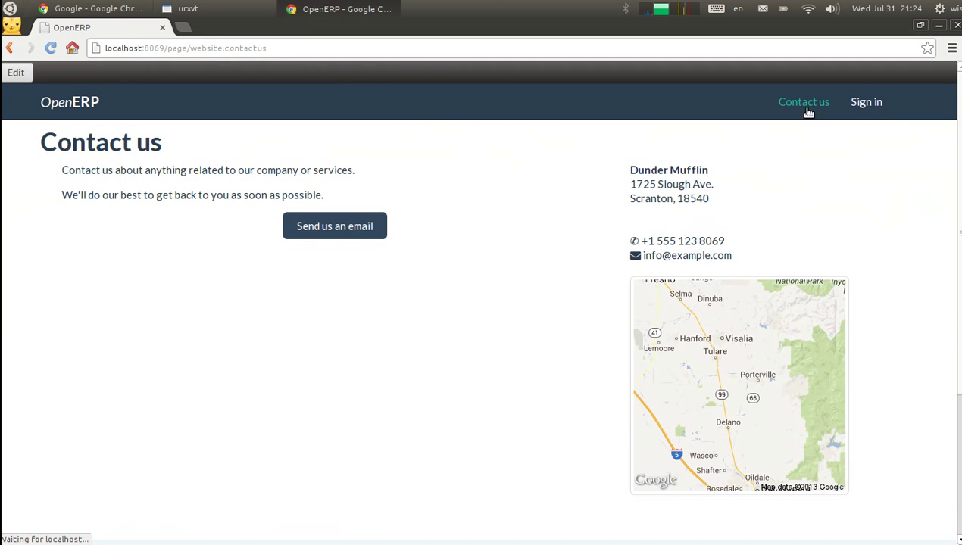
left_click_drag(952, 104, 956, 344)
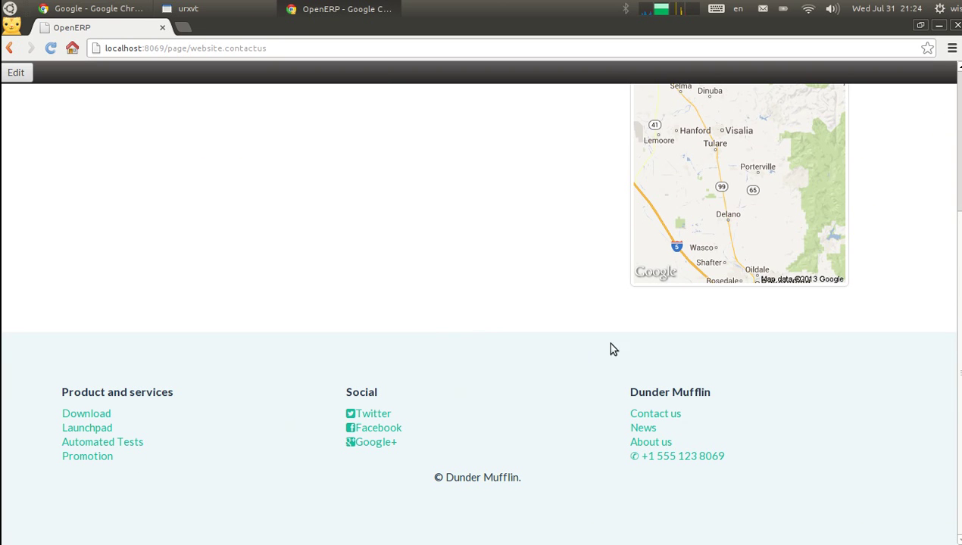
left_click_drag(959, 286, 951, 108)
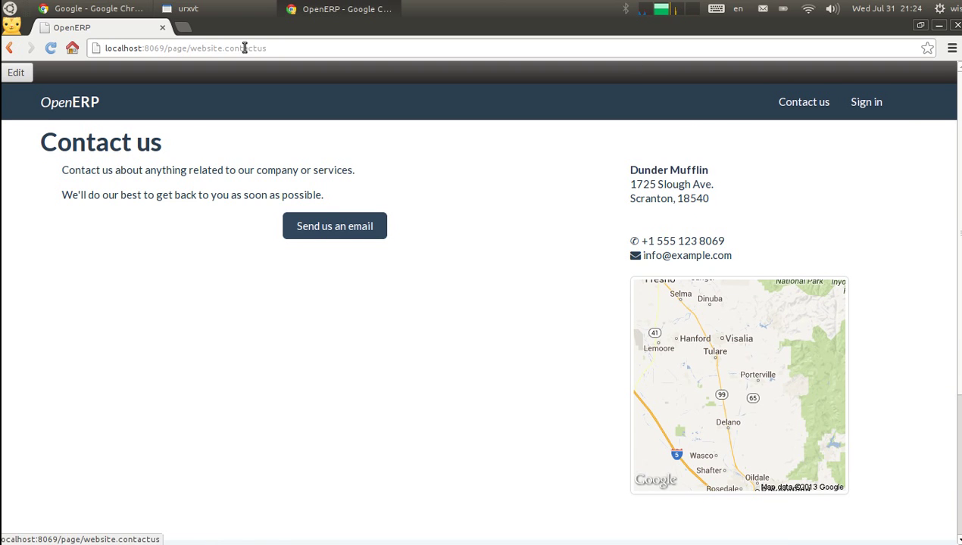
Append ' (Sabre)' to the company name on the Contact us page and save
left_click(16, 72)
left_click(705, 170)
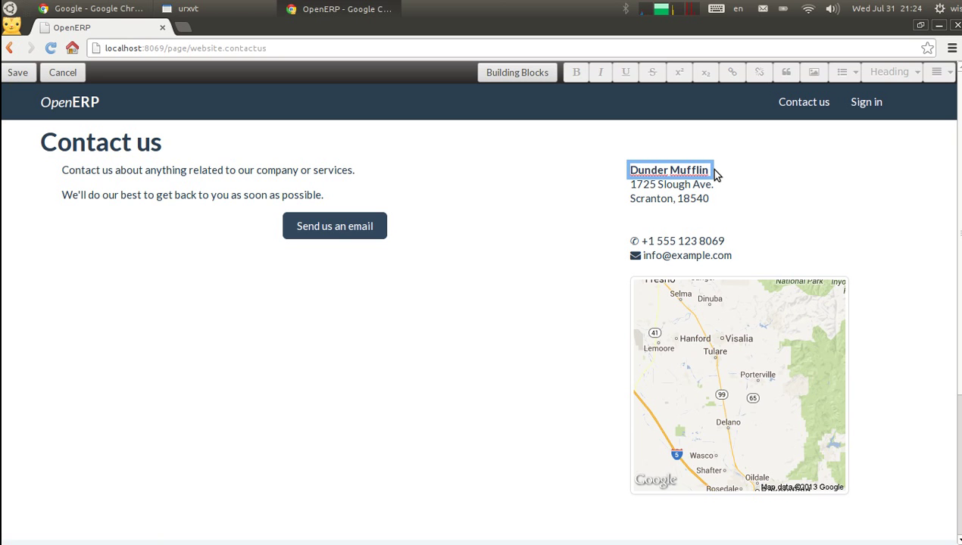
type("(Sabre)")
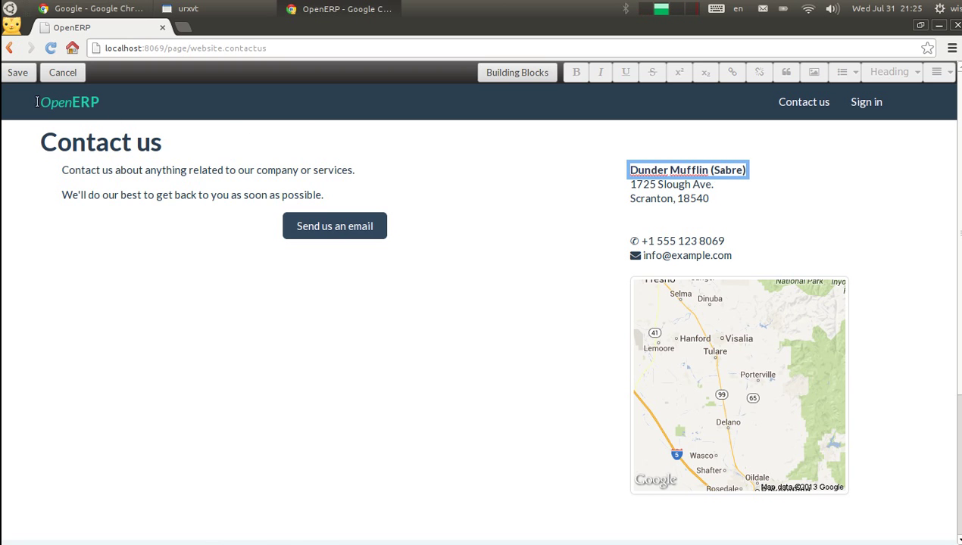
left_click(33, 76)
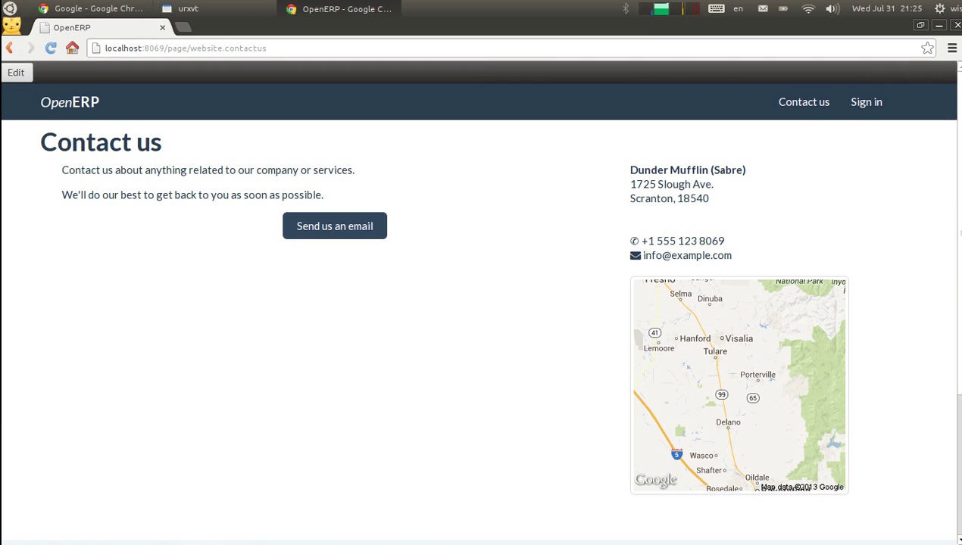
Scroll down the Contact us page to review the footer, which lists Promotion
scroll(961, 118, "down", 1)
scroll(961, 118, "down", 4)
scroll(950, 76, "up", 5)
left_click_drag(957, 112, 951, 419)
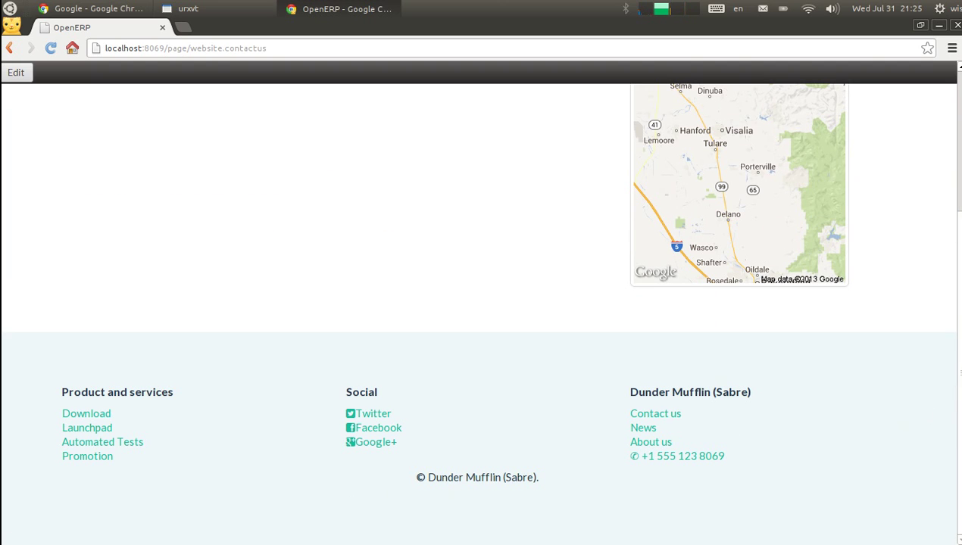
left_click_drag(951, 387, 925, 144)
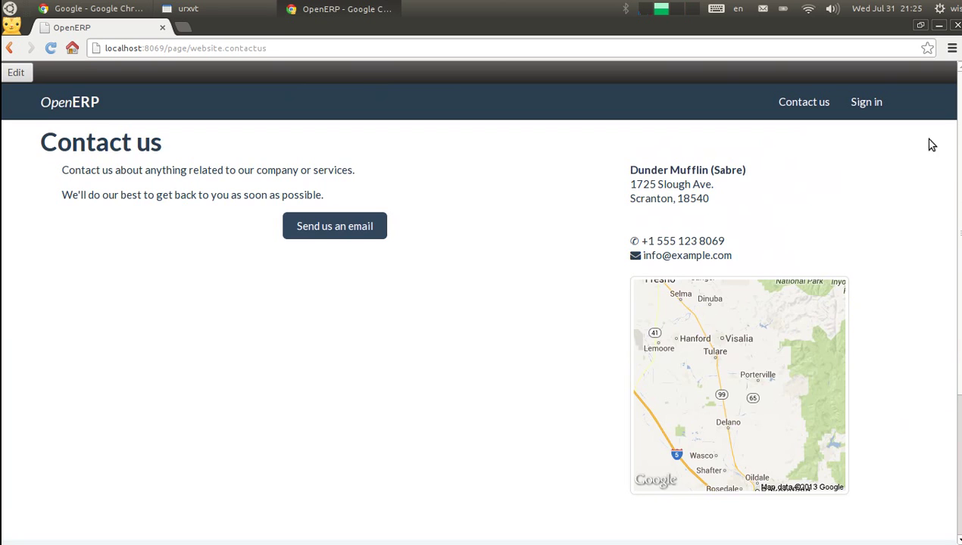
Append 213124 to the phone number on the Contact us page and save
left_click(17, 73)
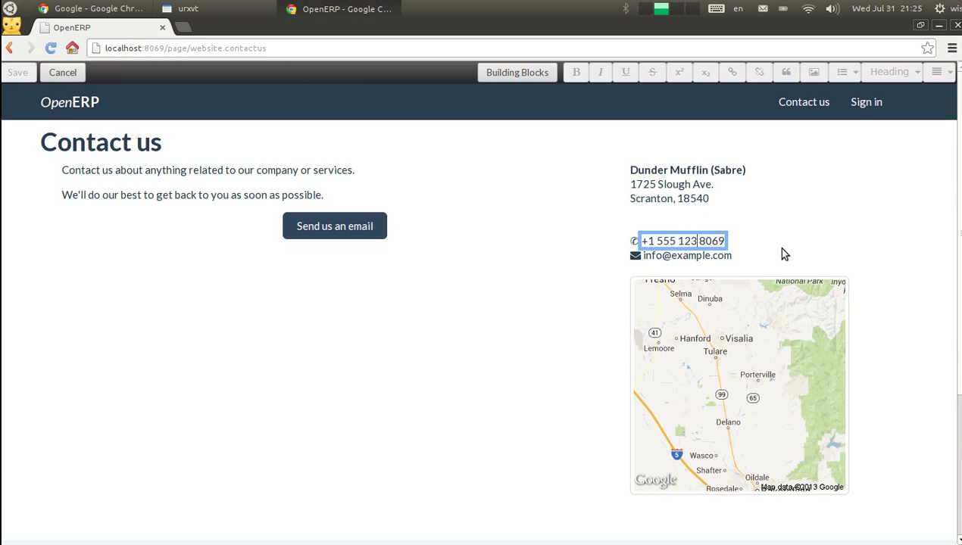
key("Right")
key("Right")
key("Right")
key("Right")
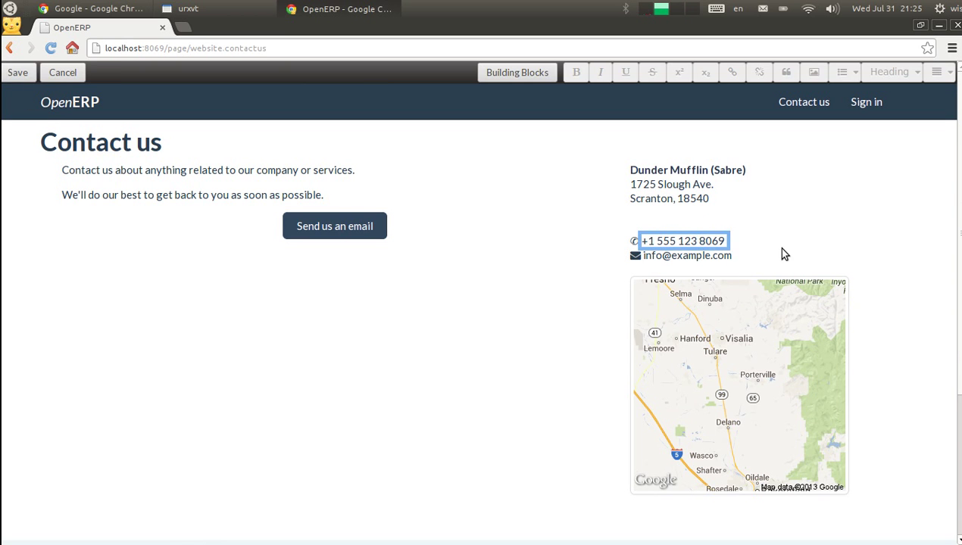
type("213124")
left_click(16, 74)
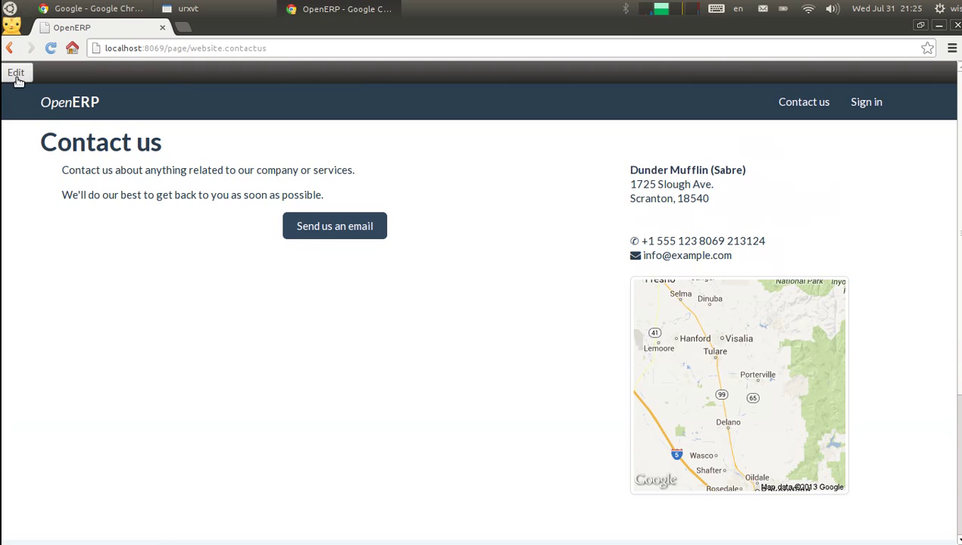
left_click(16, 73)
left_click(659, 185)
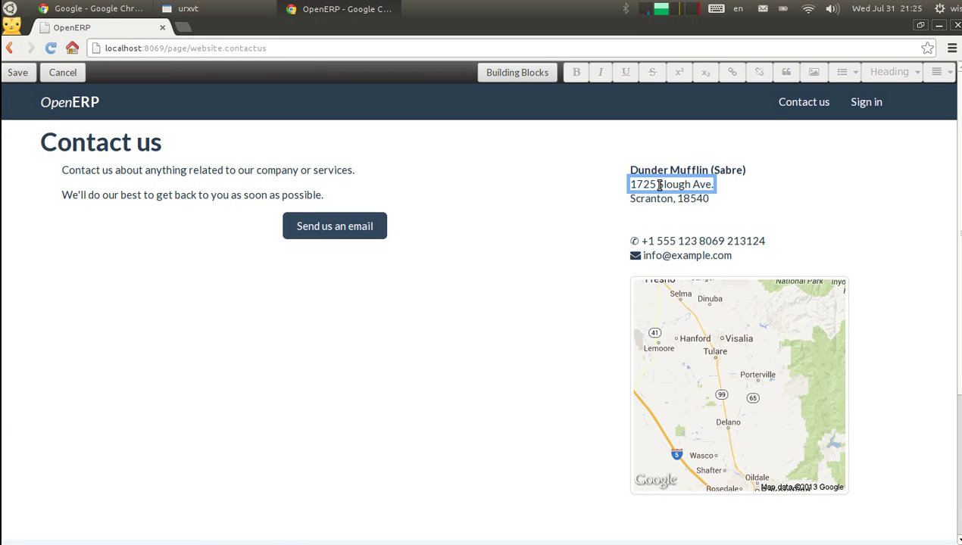
type("40 Ch de namurf")
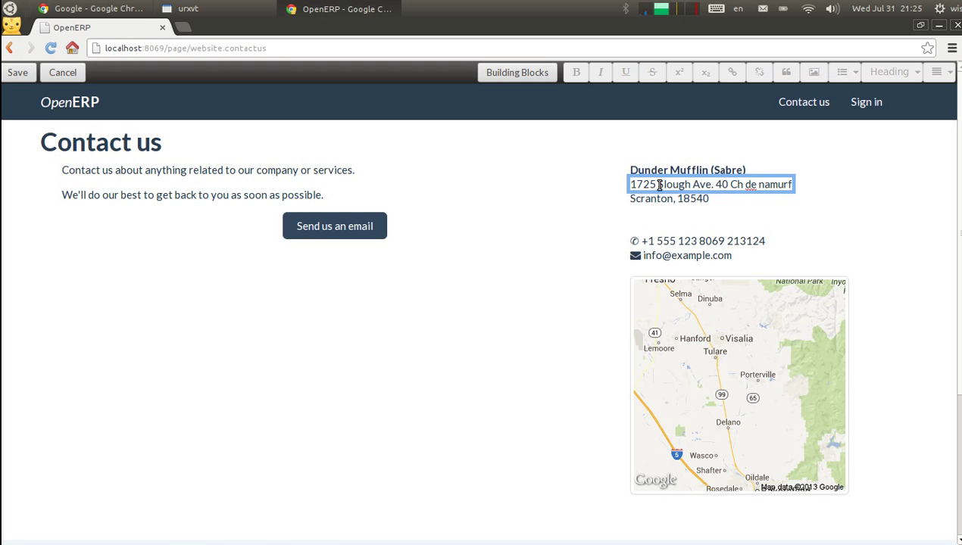
key("BackSpace")
key("BackSpace")
key("BackSpace")
key("BackSpace")
key("BackSpace")
key("BackSpace")
key("BackSpace")
key("BackSpace")
key("BackSpace")
key("BackSpace")
key("BackSpace")
key("BackSpace")
key("BackSpace")
key("BackSpace")
key("BackSpace")
key("BackSpace")
key("BackSpace")
key("BackSpace")
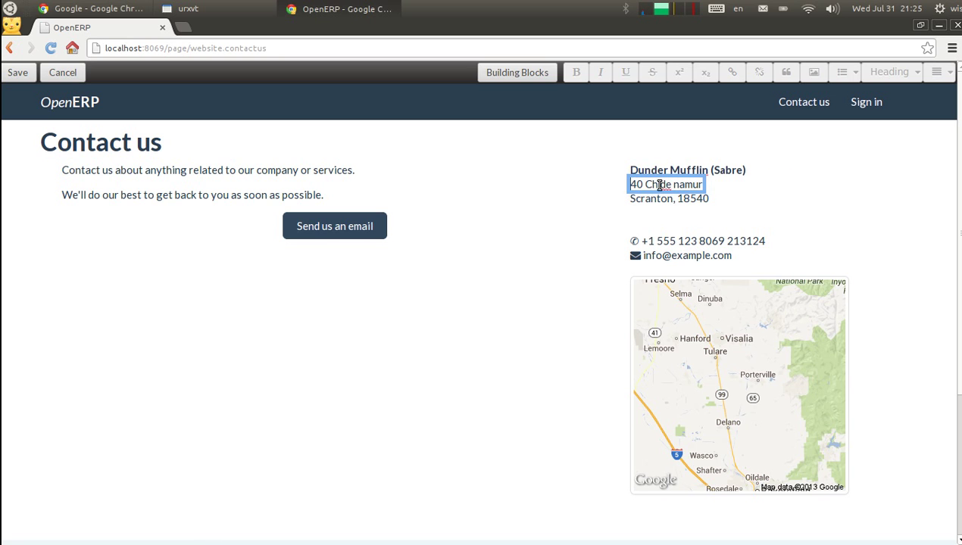
left_click(658, 199)
type("Grand Rosiere")
key("BackSpace")
key("BackSpace")
key("BackSpace")
key("BackSpace")
key("BackSpace")
key("BackSpace")
key("BackSpace")
key("BackSpace")
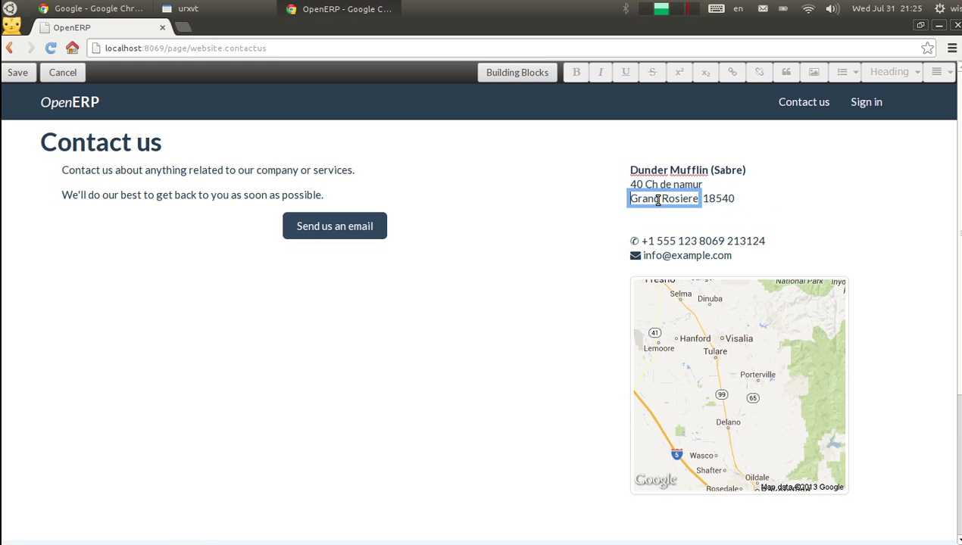
left_click(728, 199)
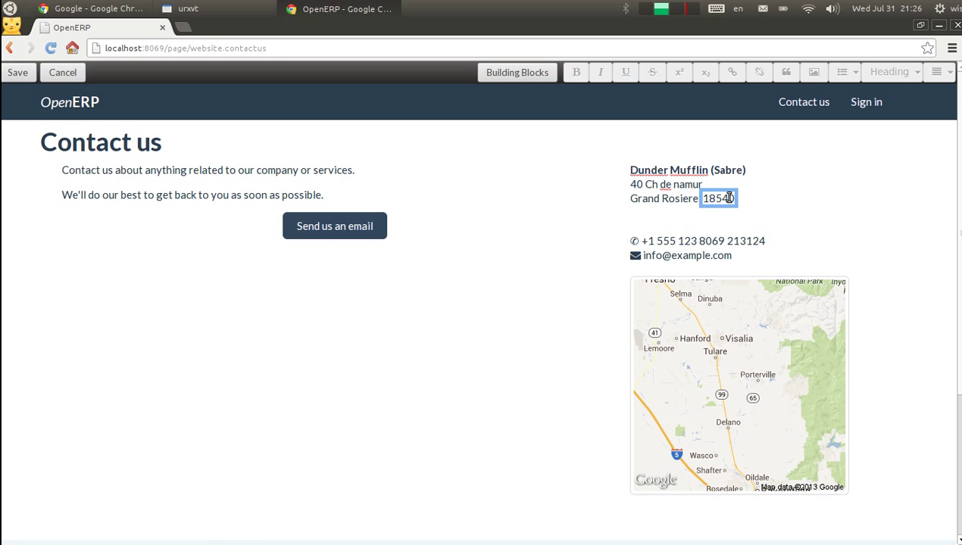
type("1367")
key("BackSpace")
key("BackSpace")
key("BackSpace")
key("BackSpace")
key("BackSpace")
left_click(9, 76)
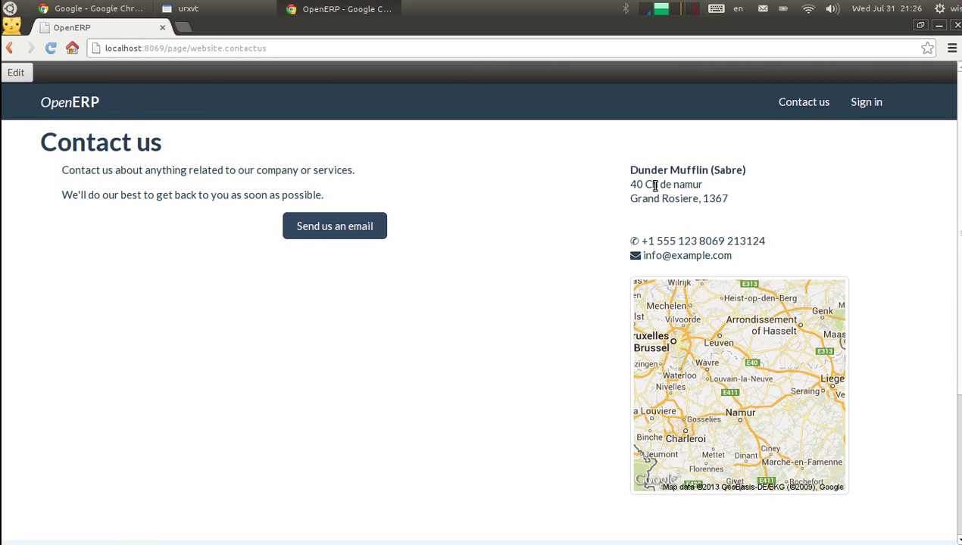
Open the Dunder Mufflin (Sabre) record under Settings > Companies, then return to the website homepage
left_click(867, 103)
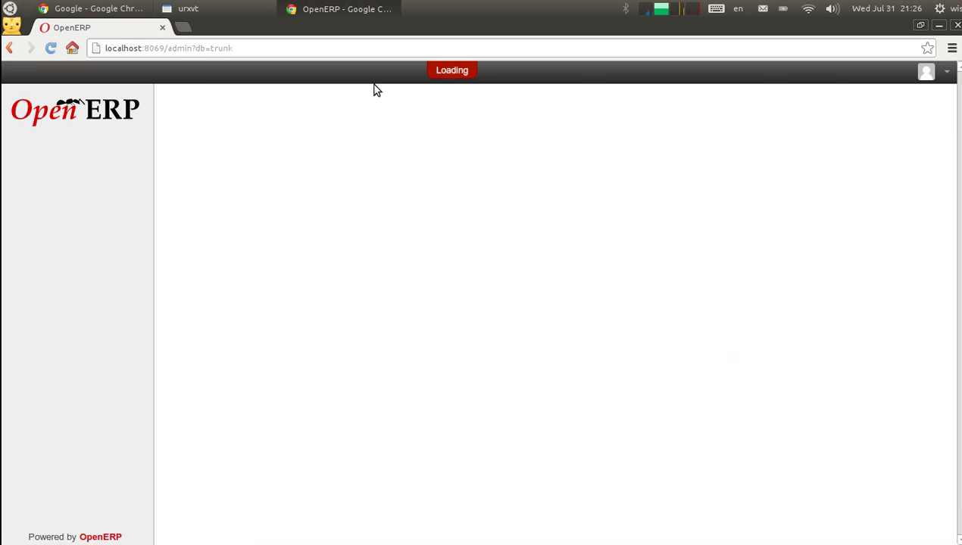
left_click(395, 71)
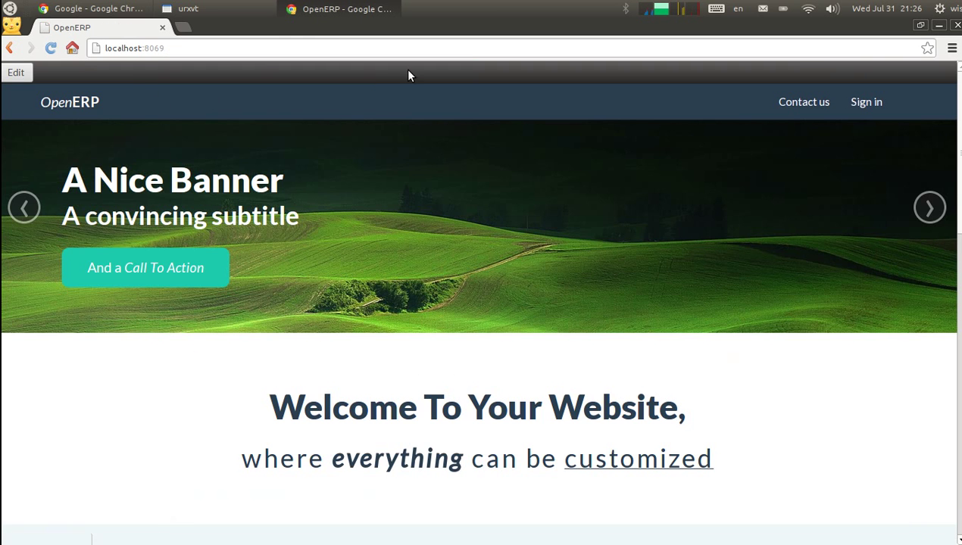
left_click(864, 103)
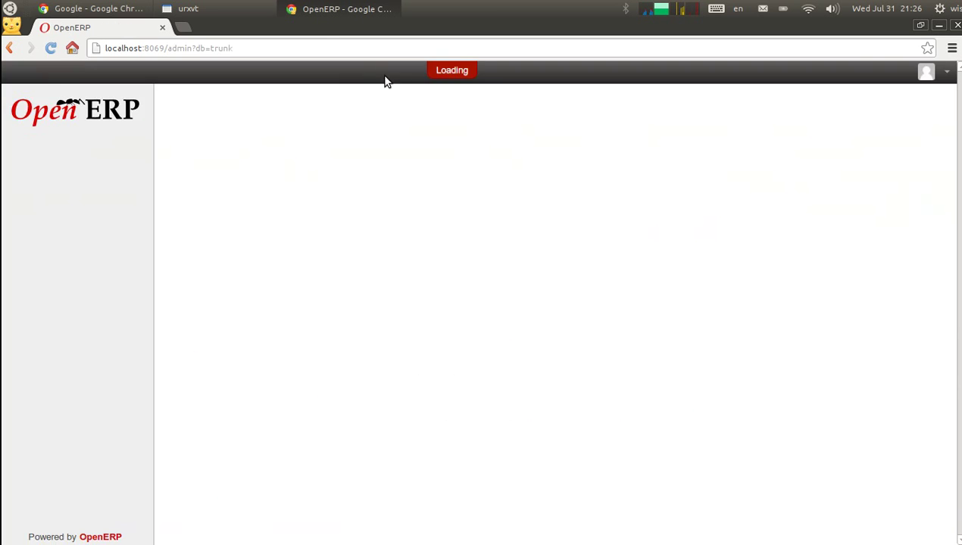
left_click(356, 72)
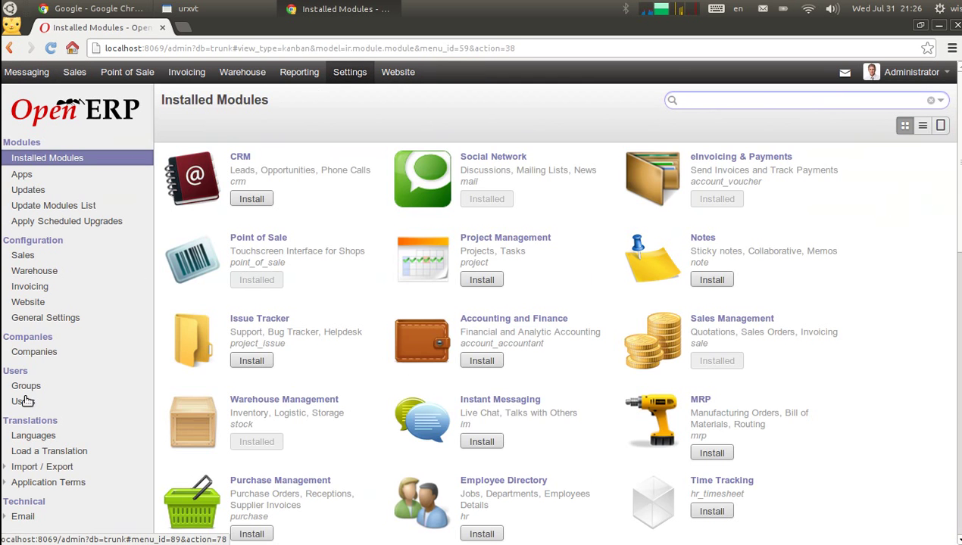
left_click(34, 352)
left_click(251, 174)
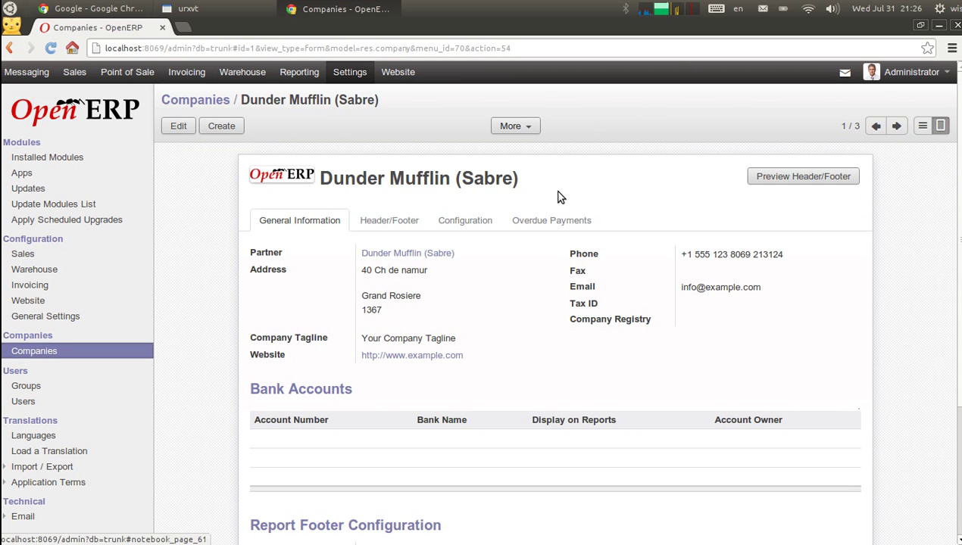
left_click(409, 86)
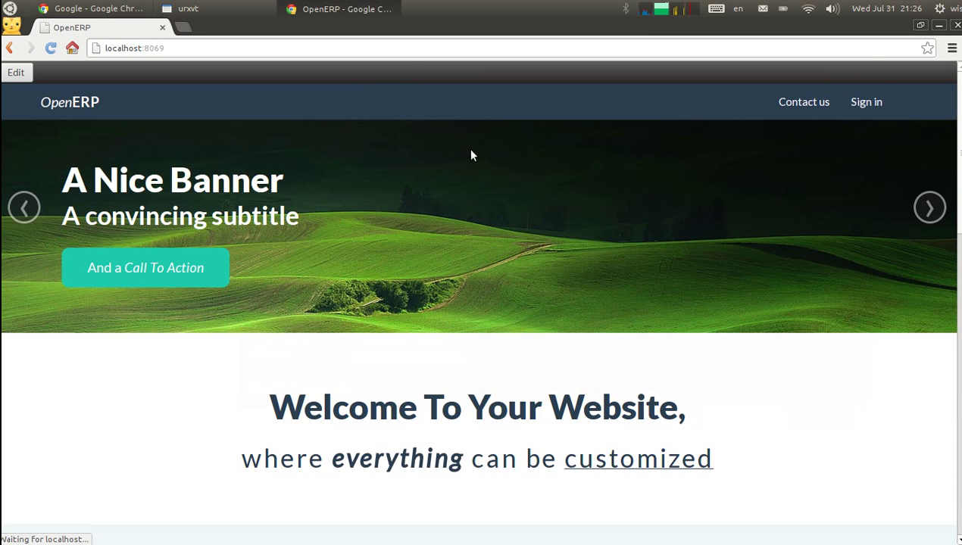
On Contact us, add 'Our offices are closed this week.' as a new line after the intro
left_click(802, 112)
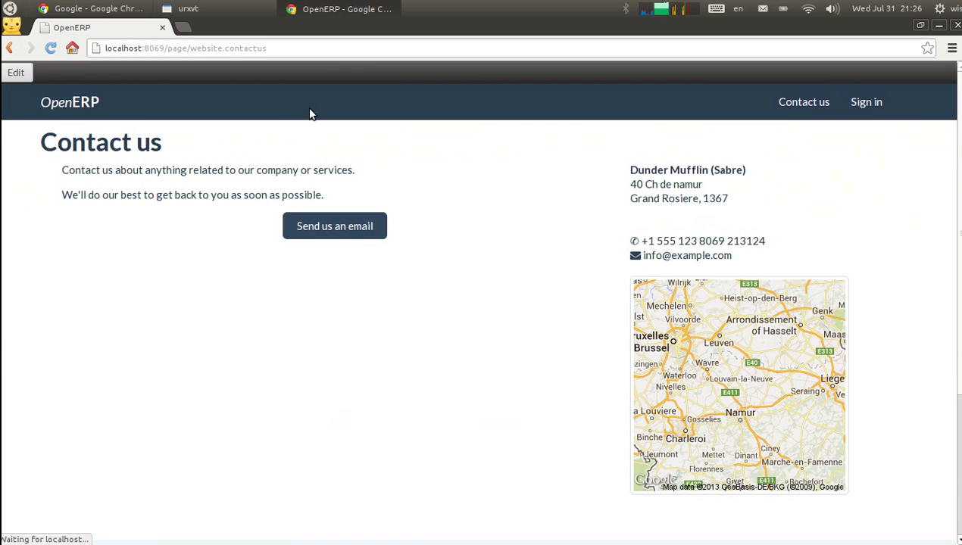
left_click(15, 74)
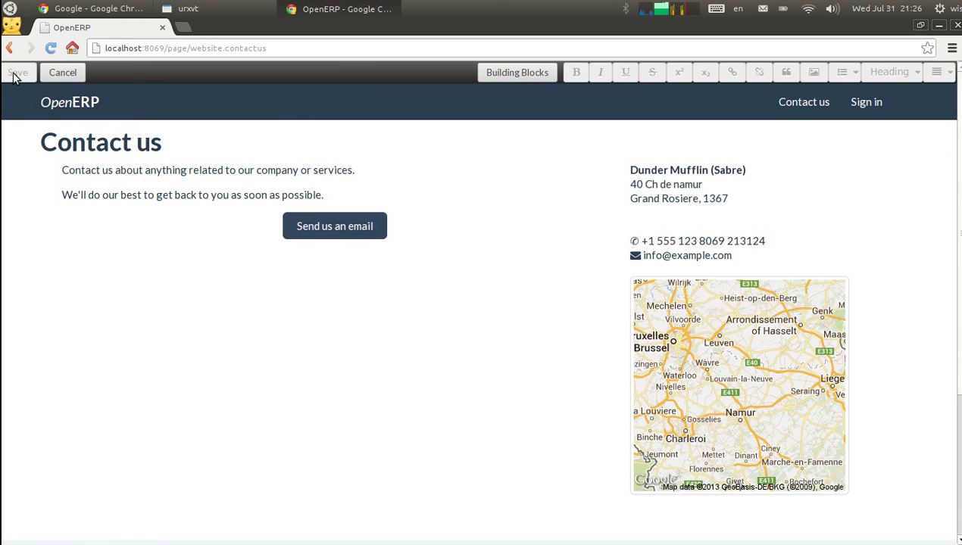
left_click(350, 198)
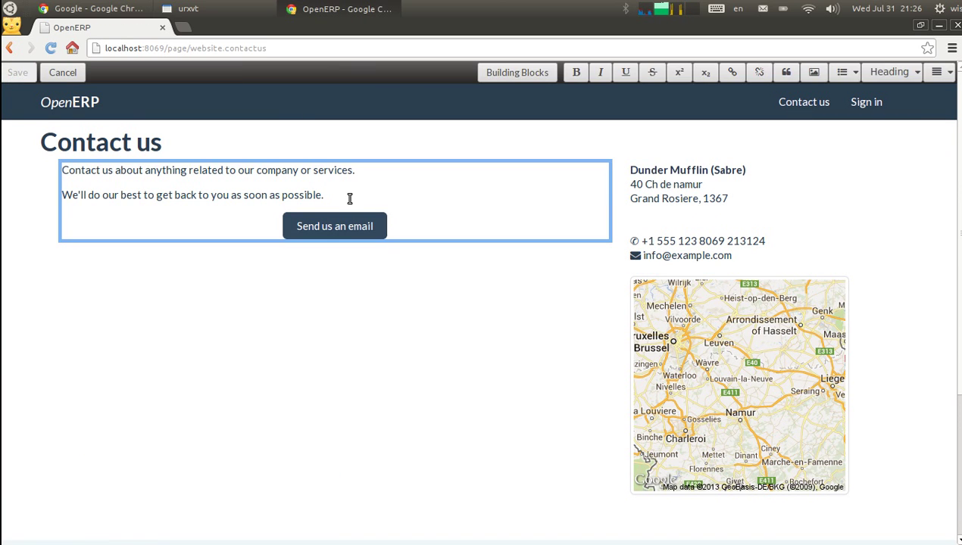
key("Return")
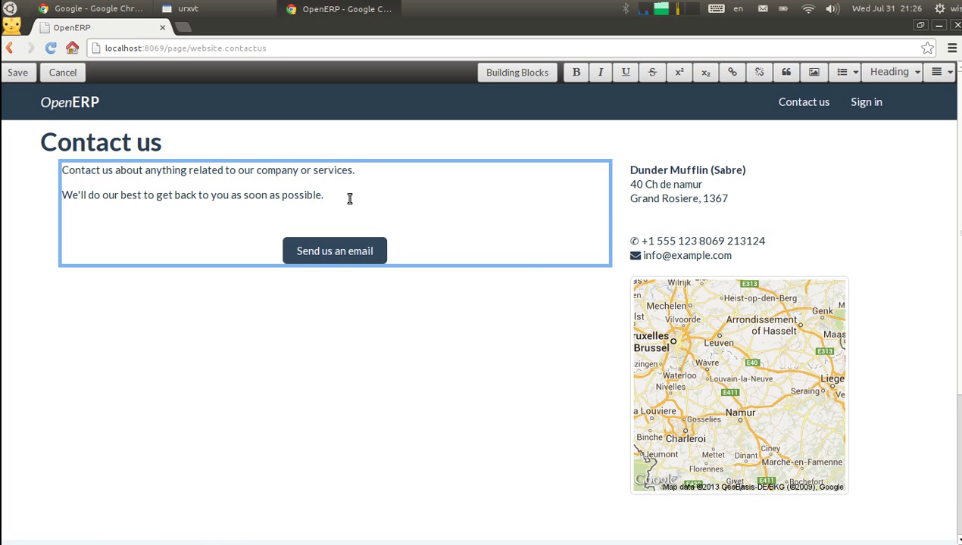
type("Our offices a")
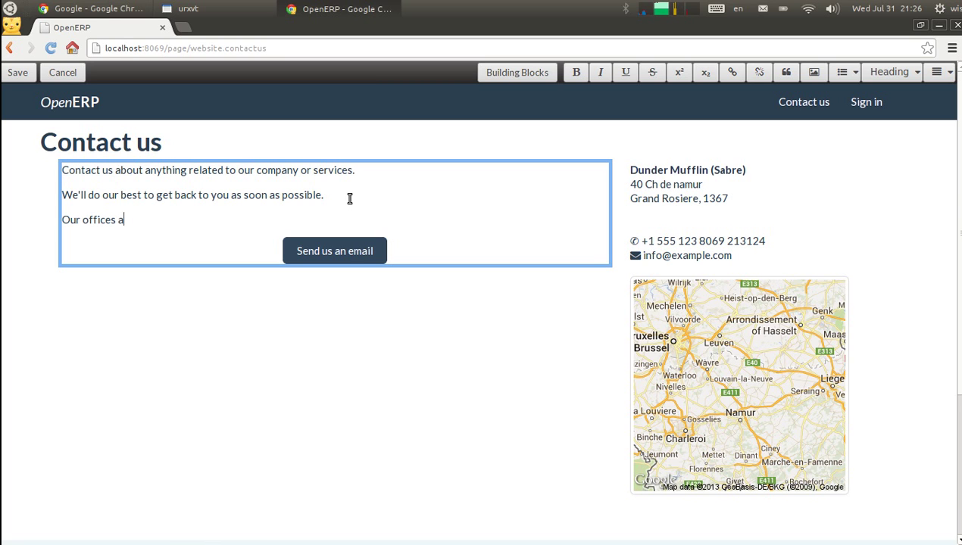
type("re closed this week.")
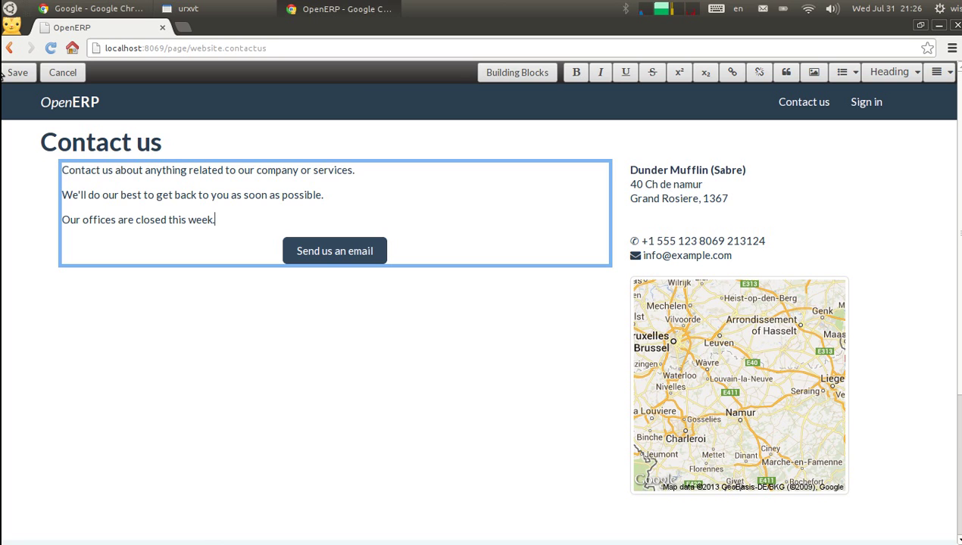
left_click(17, 72)
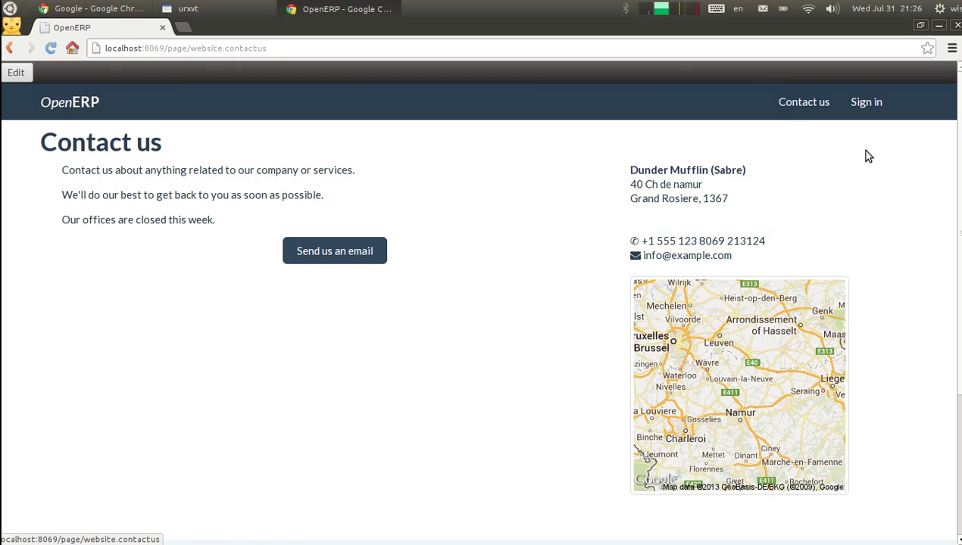
Sign in to the backend and install the CRM module from the modules list
left_click(865, 102)
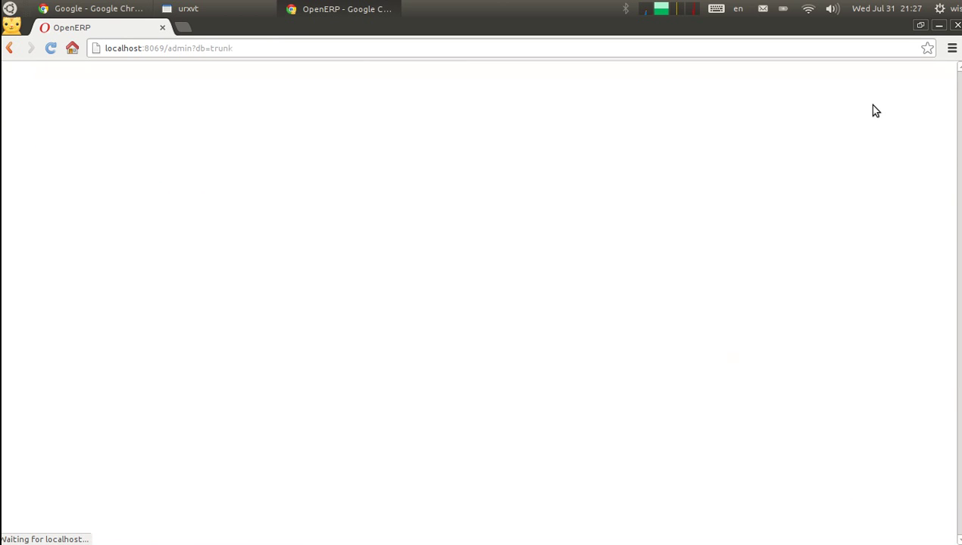
left_click(362, 71)
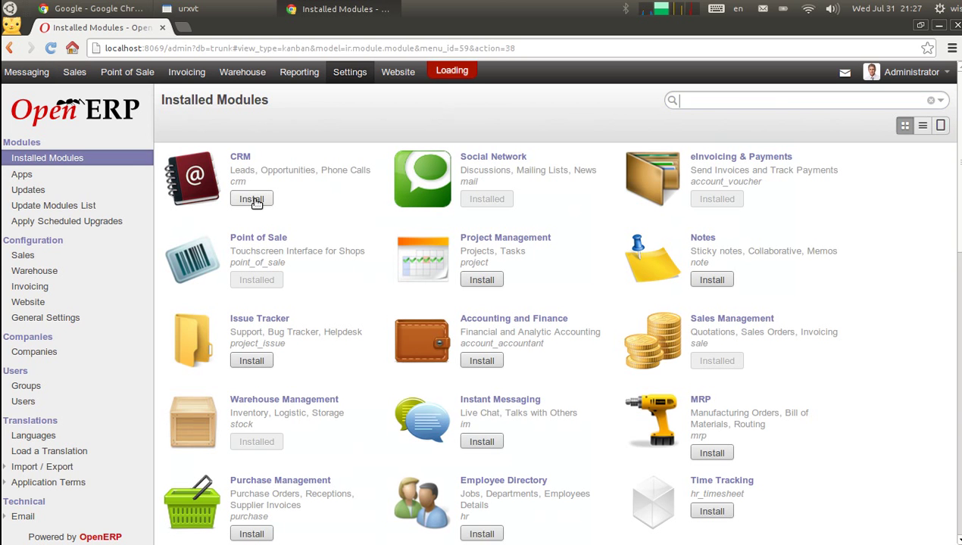
left_click(252, 200)
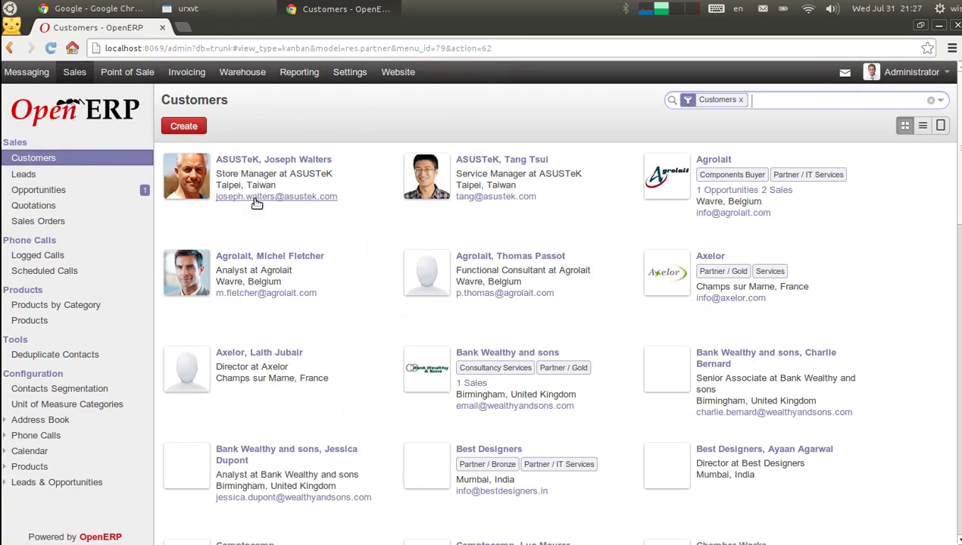
Stop the OpenERP server in urxvt with Ctrl+C, rerun its last command, and return to the browser
left_click(238, 6)
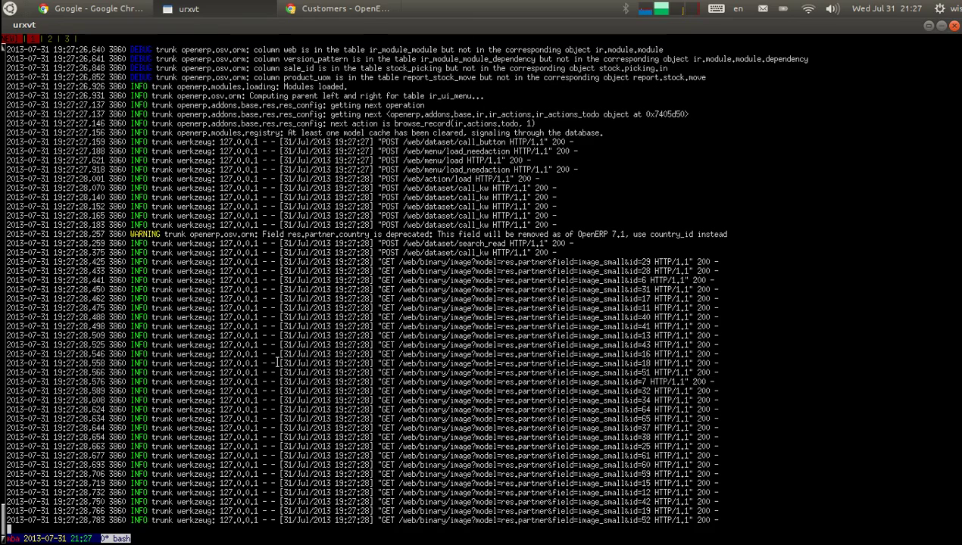
key("ctrl+c")
key("Up")
key("Return")
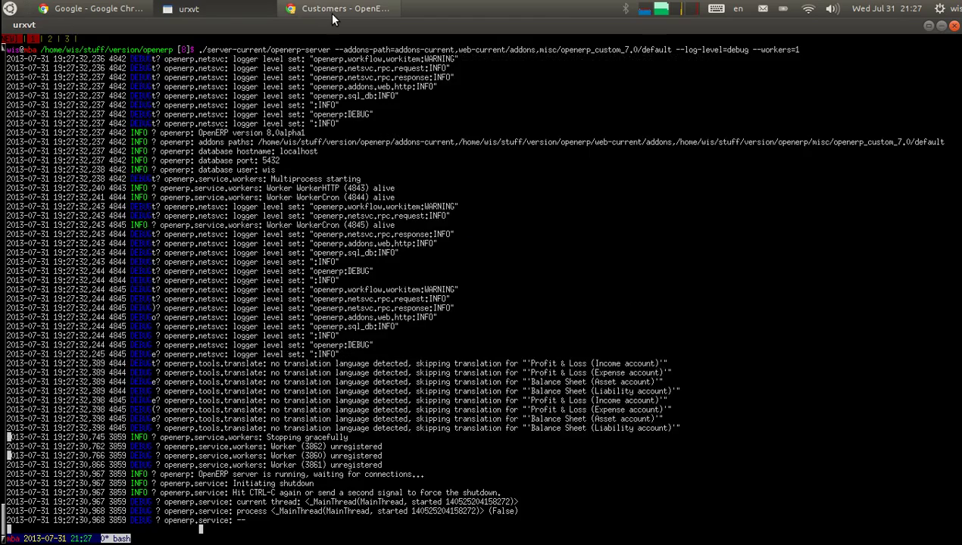
left_click(334, 12)
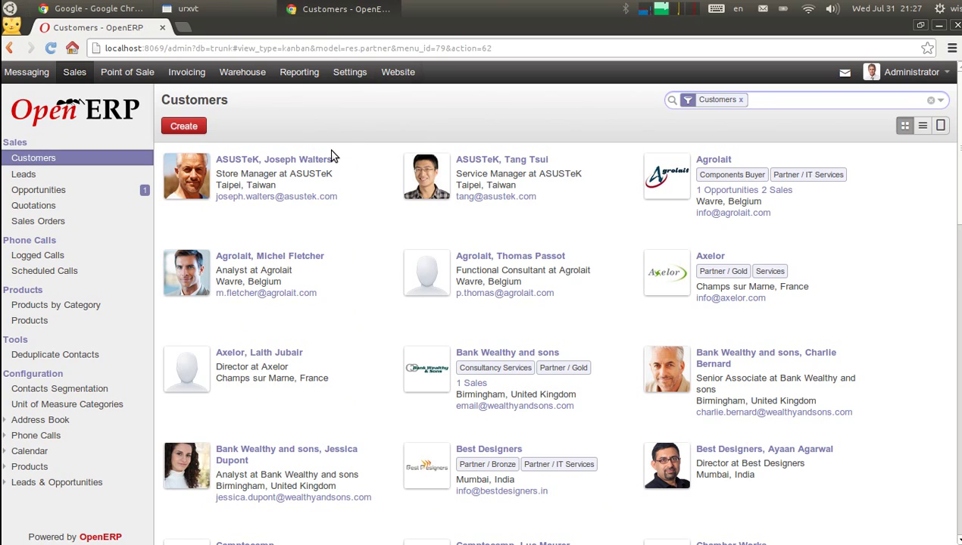
Go to the public website's Contact us page
left_click(401, 77)
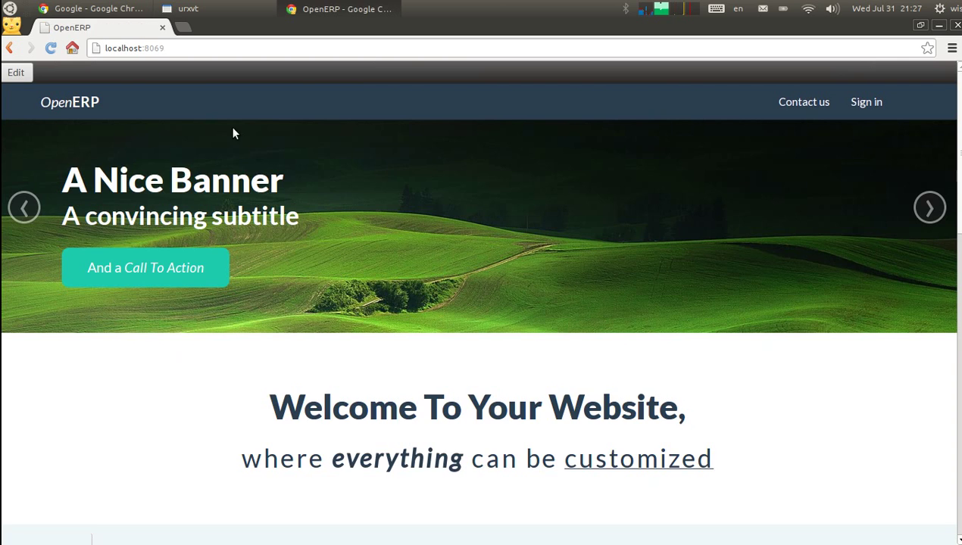
left_click(806, 110)
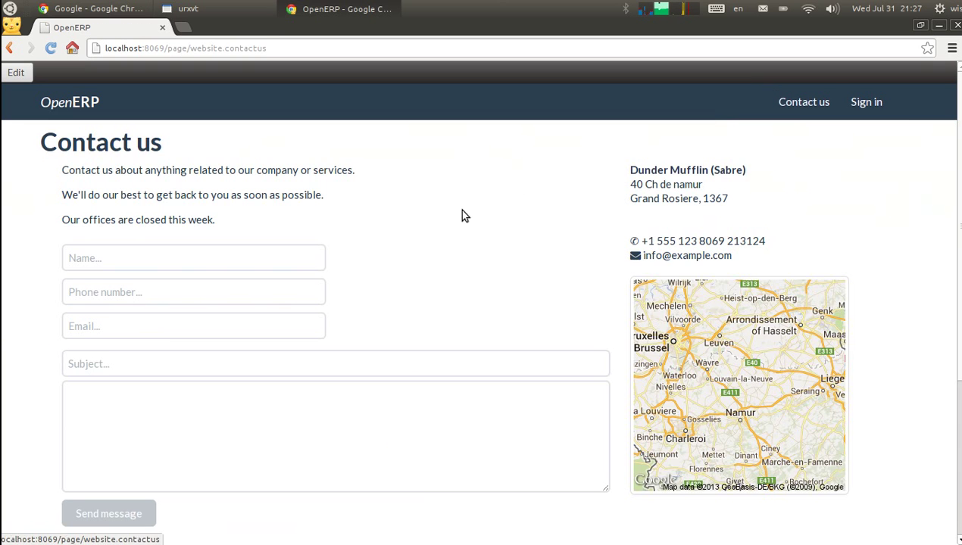
scroll(958, 109, "down", 4)
scroll(694, 171, "up", 2)
Fill in the sender's name, phone number and e-mail address in the contact form
left_click(83, 170)
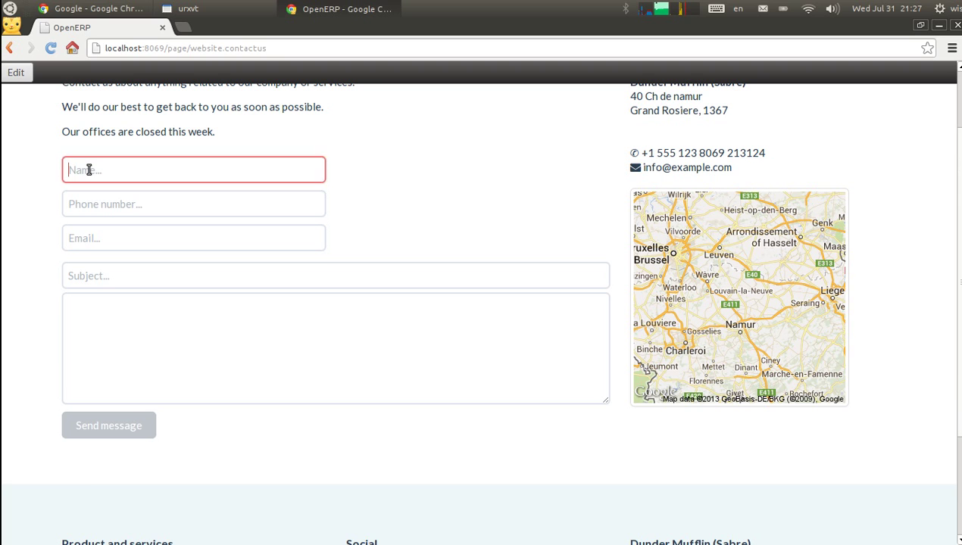
type("Mr C")
left_click(90, 191)
left_click(103, 204)
type("1234")
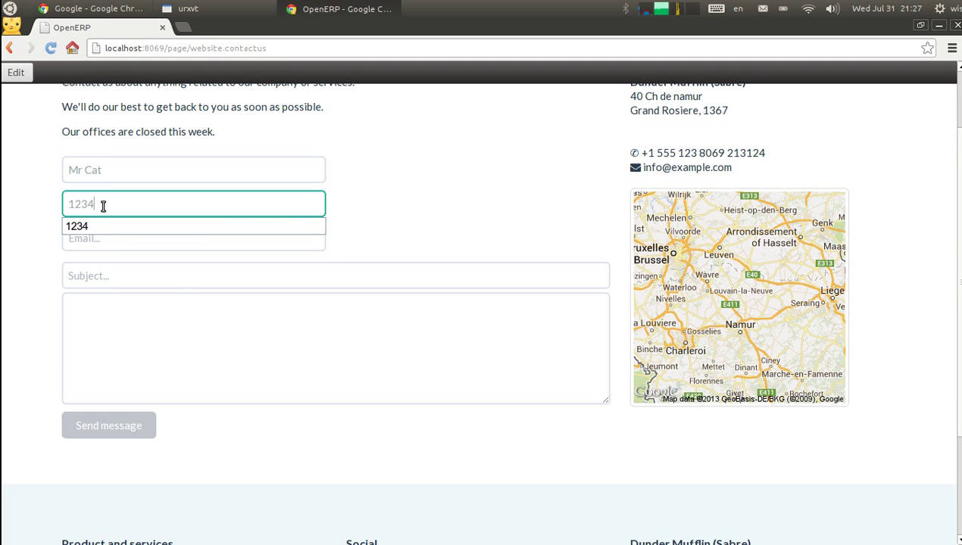
left_click(101, 227)
left_click(103, 238)
type("a")
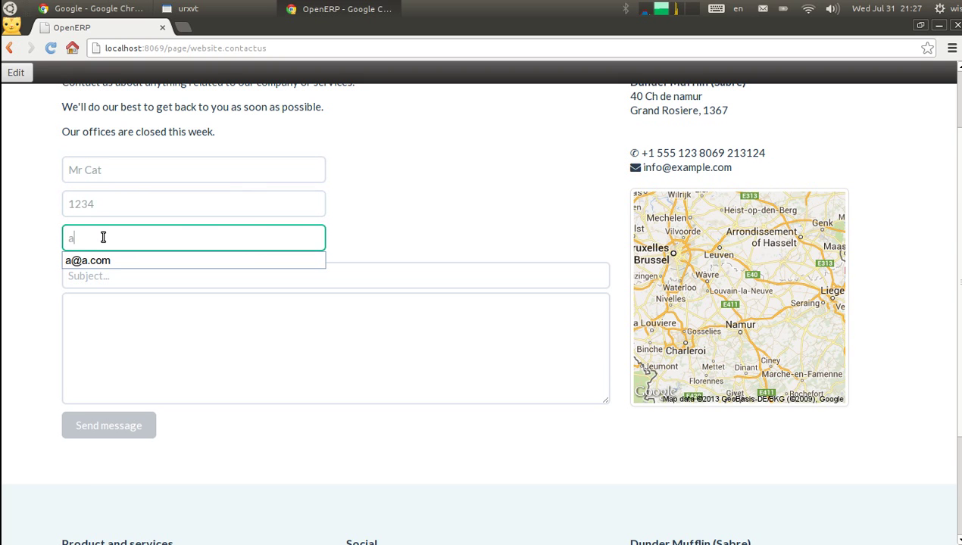
left_click(105, 260)
Enter 'test' as the subject and message, then send the form
left_click(128, 303)
left_click(118, 273)
type("test")
left_click(119, 344)
type("test")
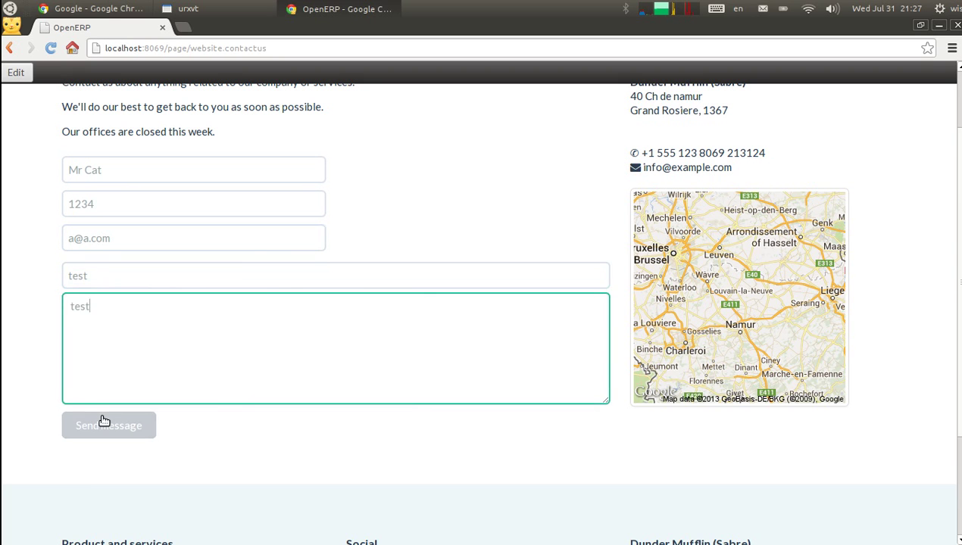
left_click(109, 426)
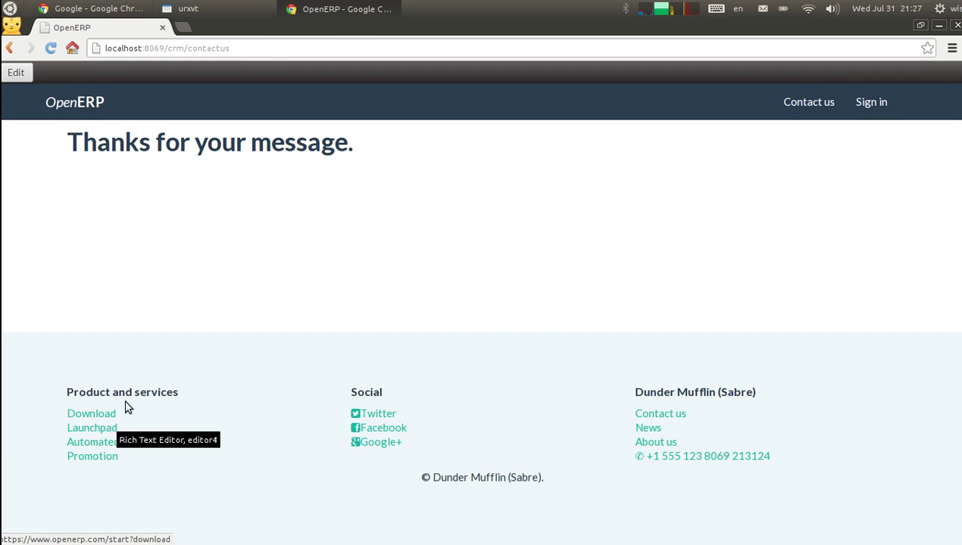
In the backend, open the test lead under Sales and convert it into an opportunity
left_click(871, 103)
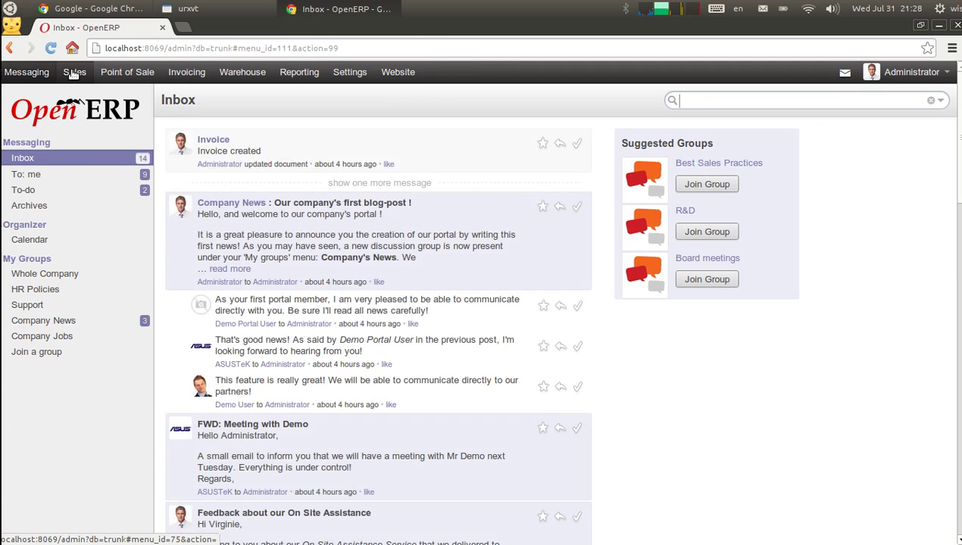
left_click(73, 74)
left_click(26, 175)
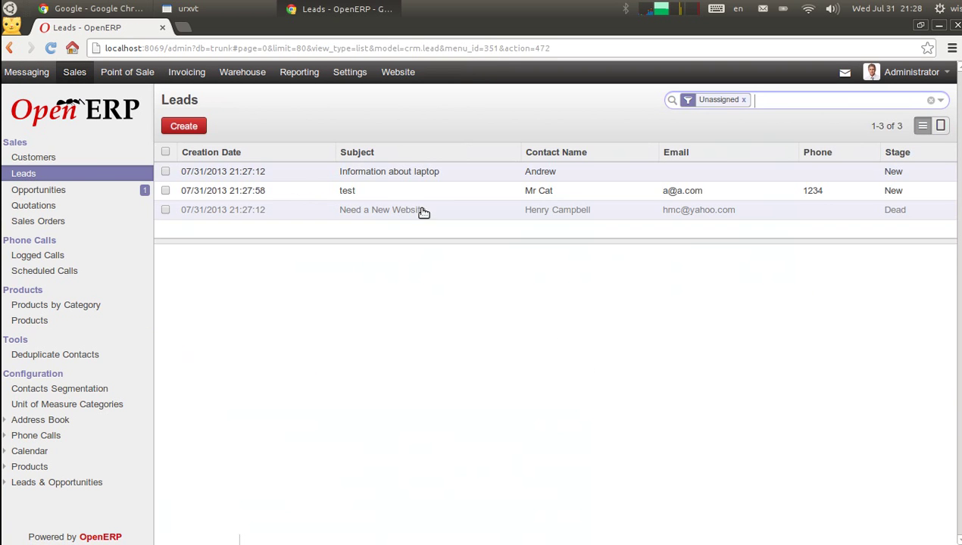
left_click(378, 192)
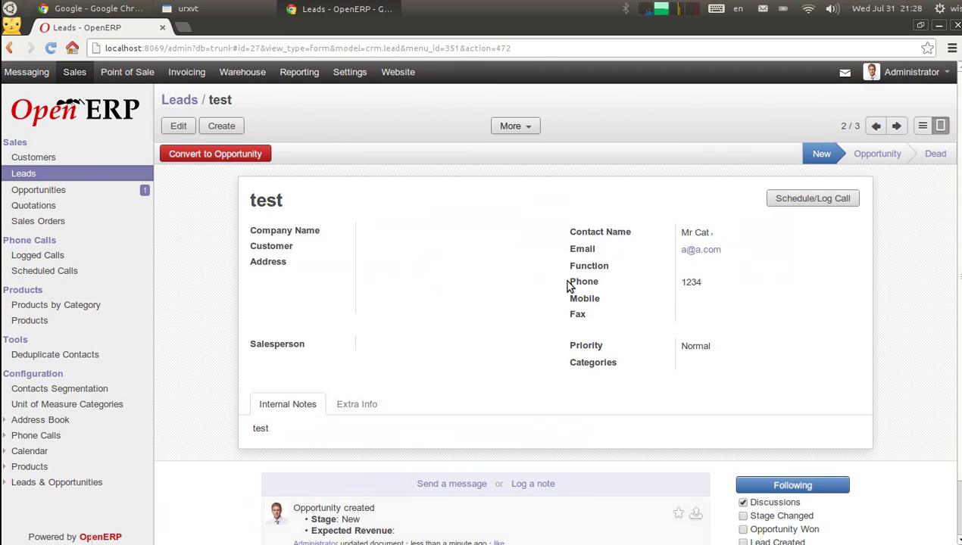
left_click(210, 149)
left_click(214, 350)
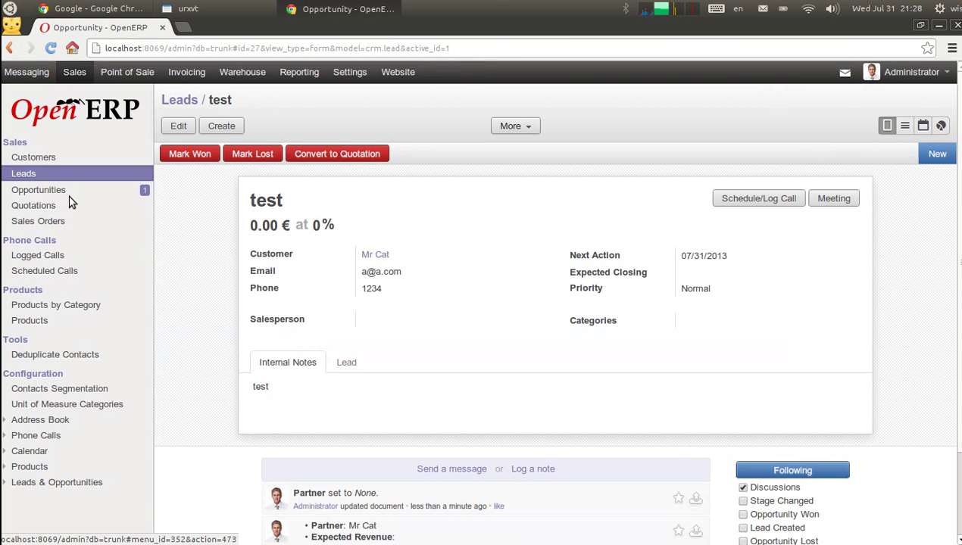
Move the test opportunity to the Proposition stage of the pipeline, then go to the website
left_click(70, 189)
left_click_drag(290, 263, 596, 266)
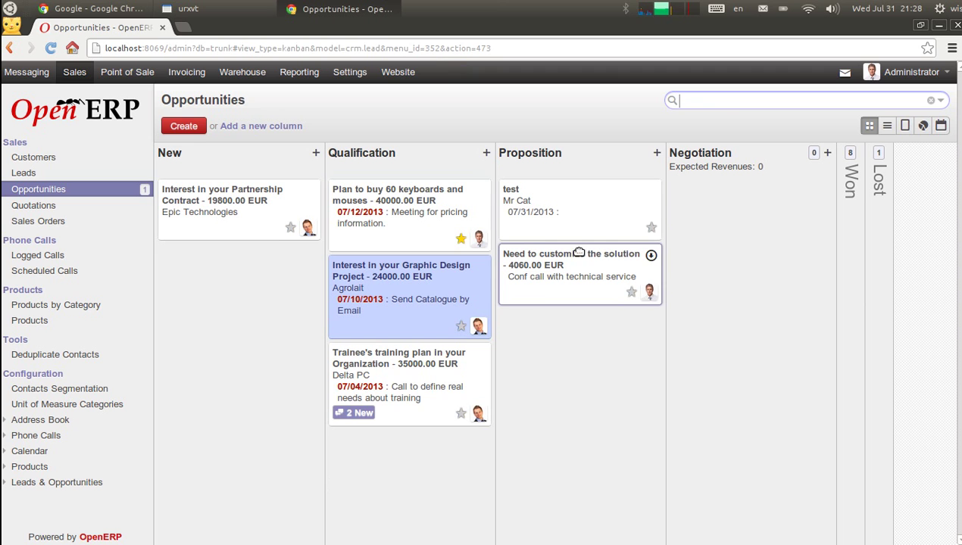
left_click(396, 74)
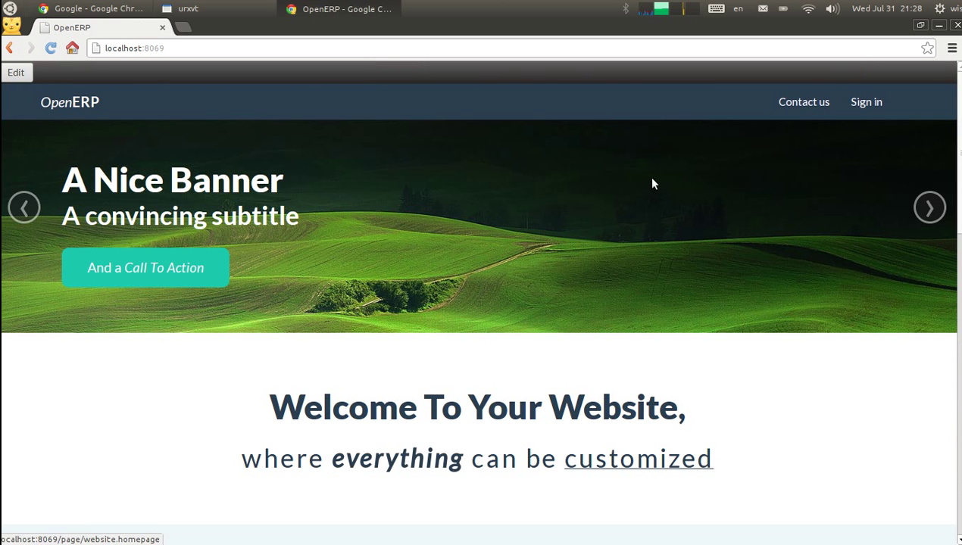
Add a new slide to the homepage banner carousel with heading 'Your New Banner 2' and save
left_click_drag(959, 118, 948, 66)
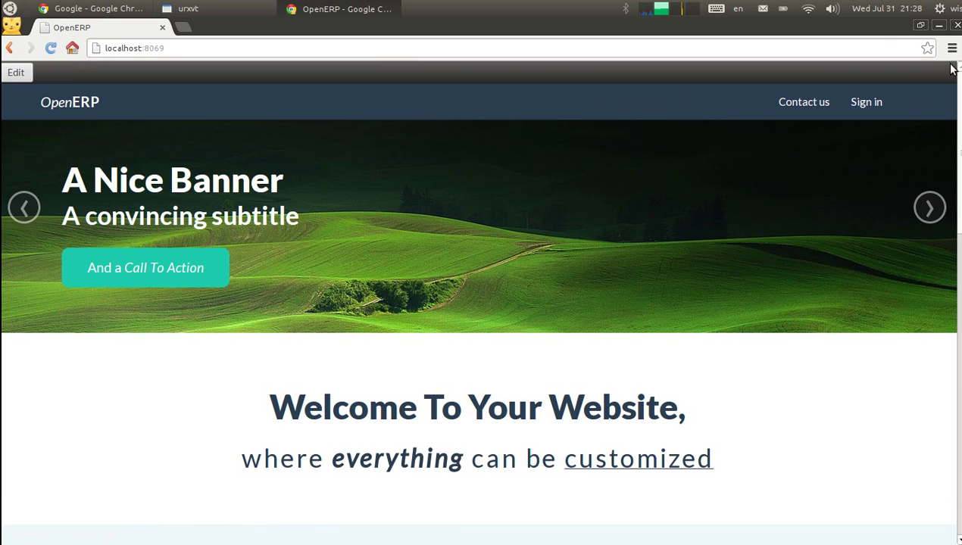
left_click(15, 73)
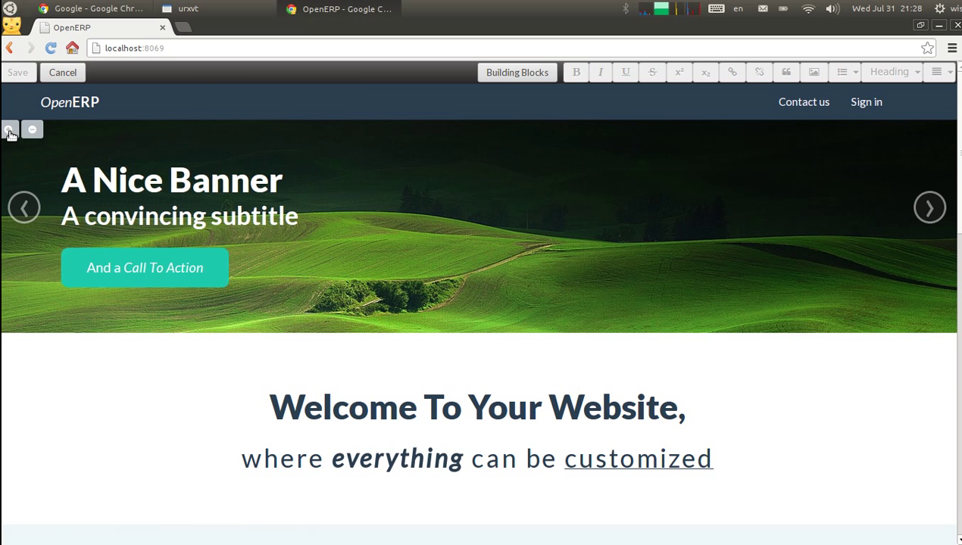
left_click(10, 130)
left_click(423, 180)
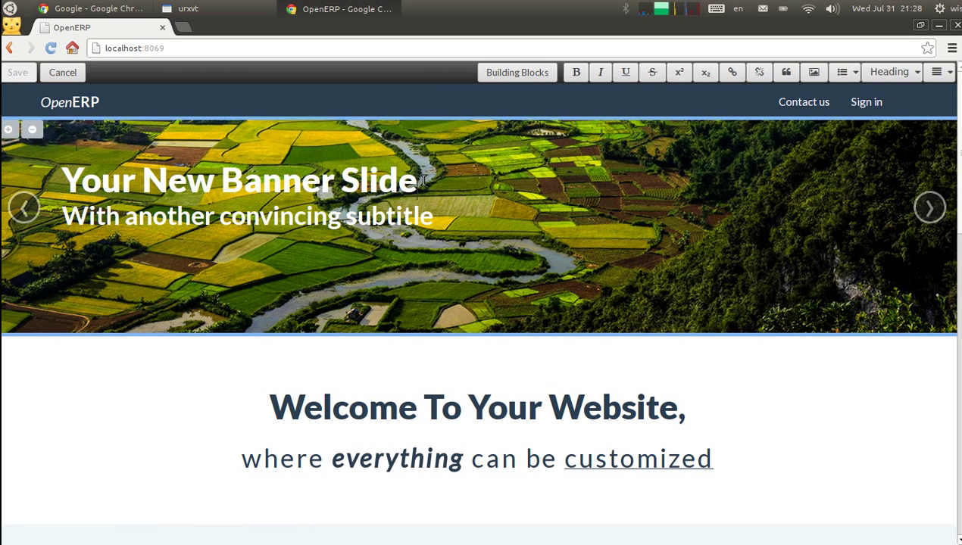
key("BackSpace")
key("BackSpace")
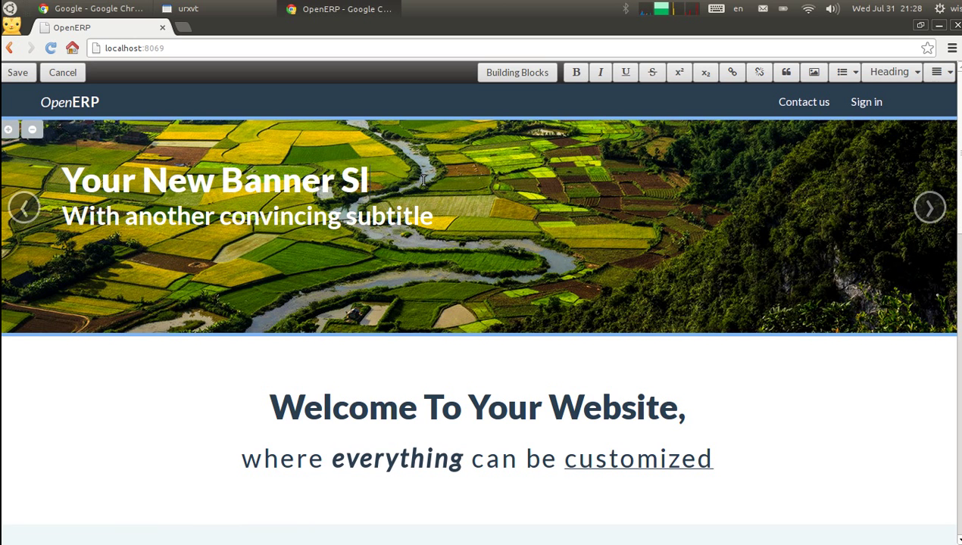
left_click(29, 79)
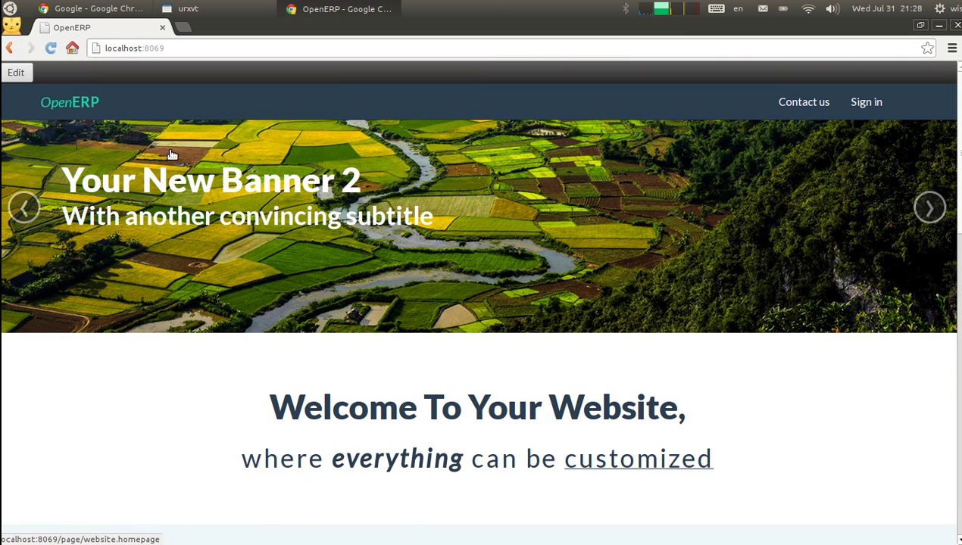
Append 'First one' to the first slide's heading, making it 'A Nice Banner First one', and save
left_click(16, 72)
left_click(70, 72)
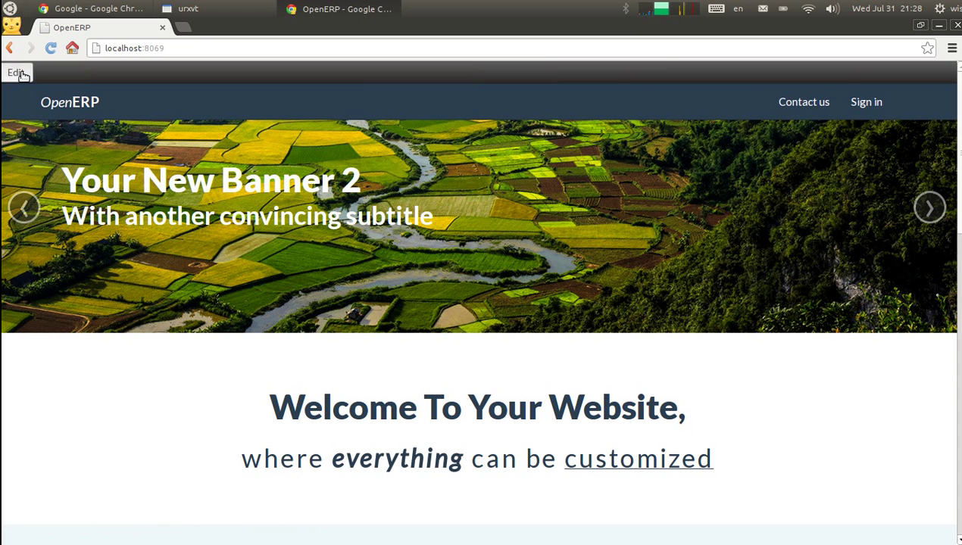
left_click(17, 73)
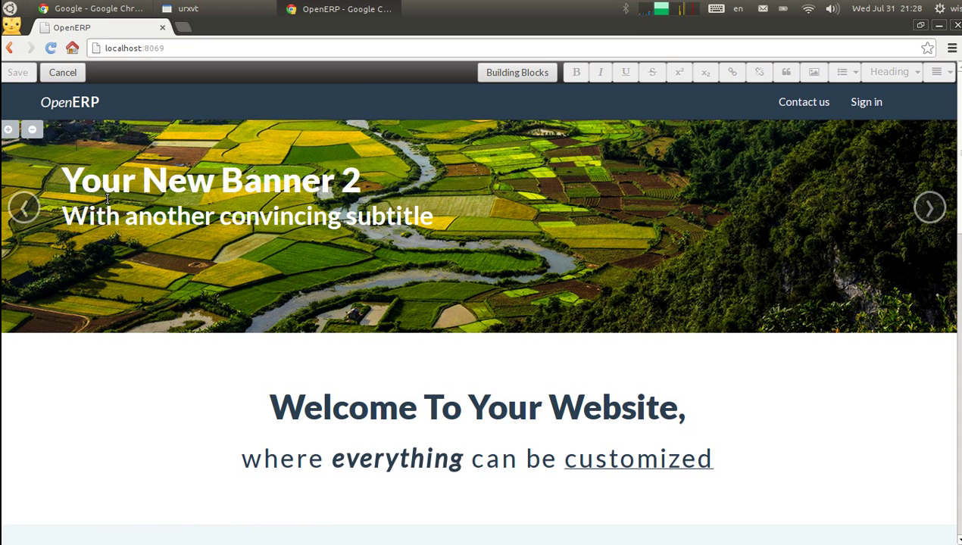
left_click(54, 76)
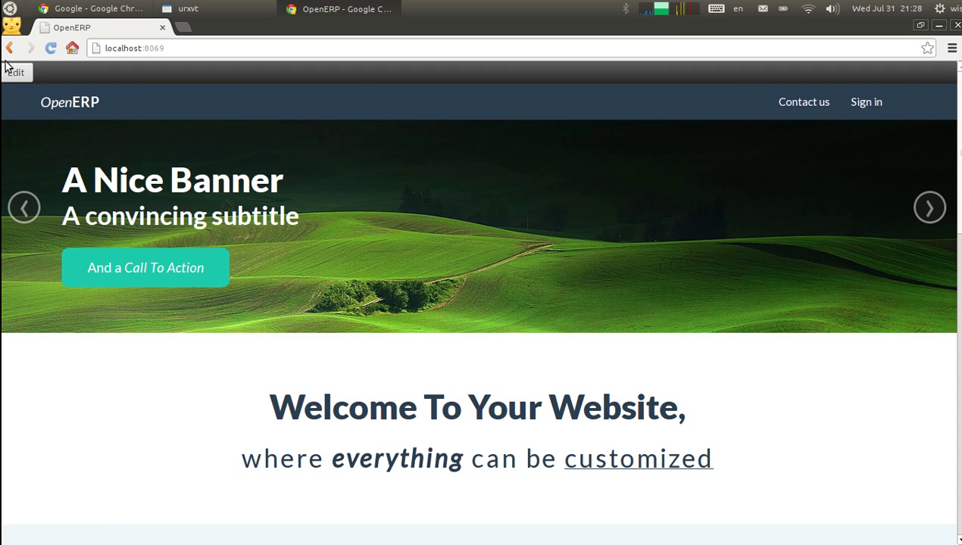
left_click(16, 73)
left_click(316, 179)
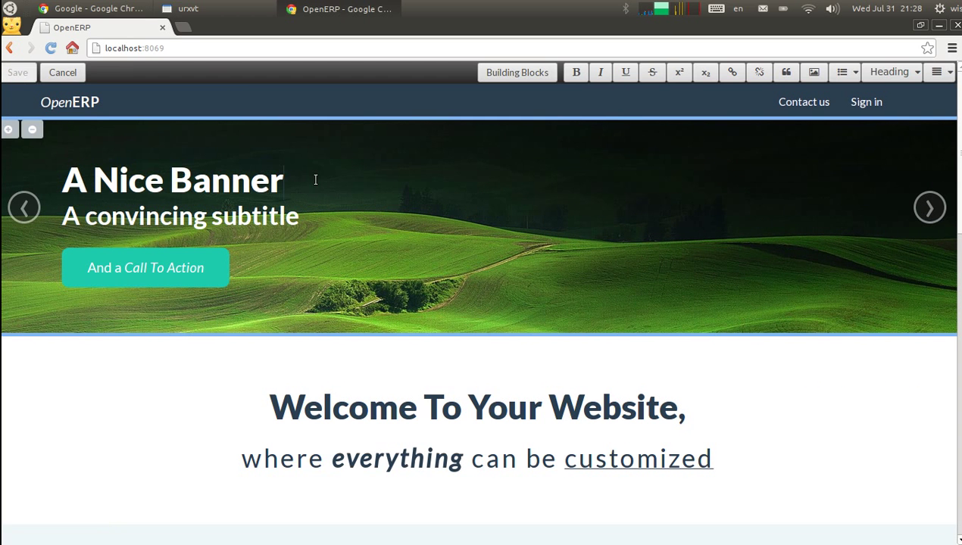
type("First")
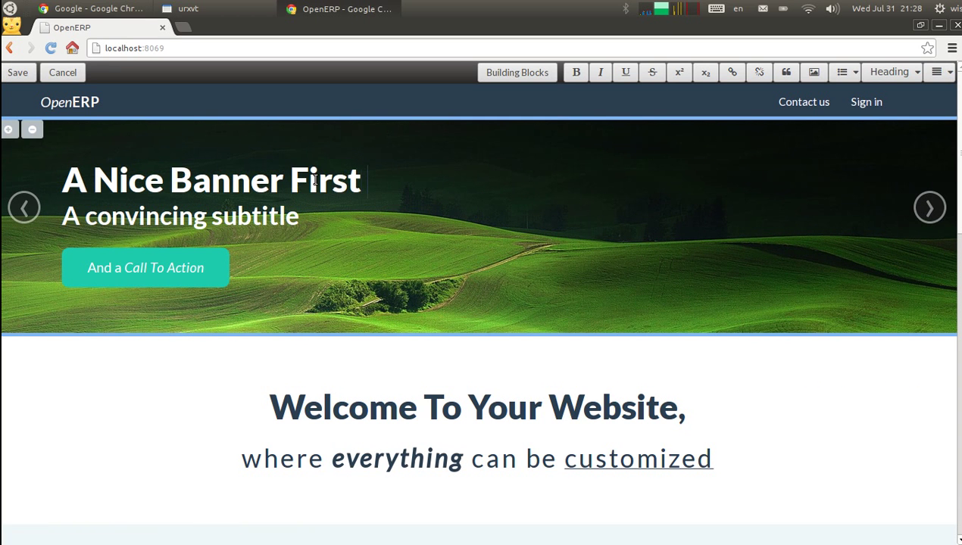
type(" one")
left_click(19, 73)
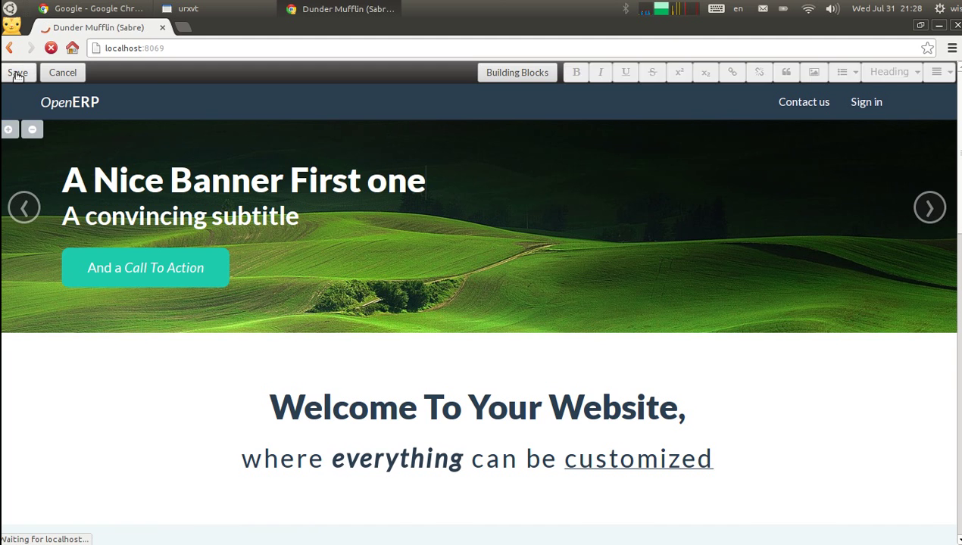
mouse_move(953, 78)
left_mouse_down()
mouse_move(957, 382)
mouse_move(956, 76)
left_mouse_up()
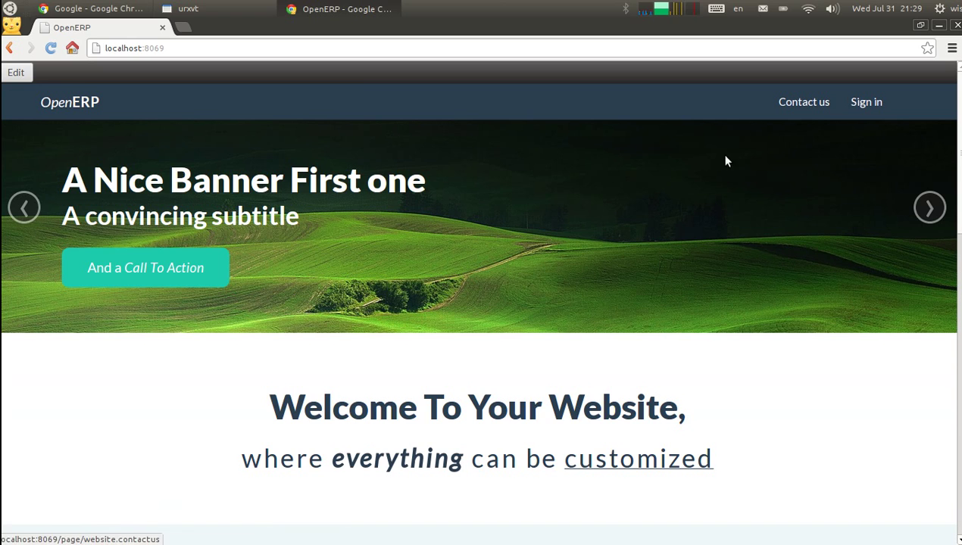
In the backend modules list, search for 'comm' and install the E-Commerce module
left_click(884, 109)
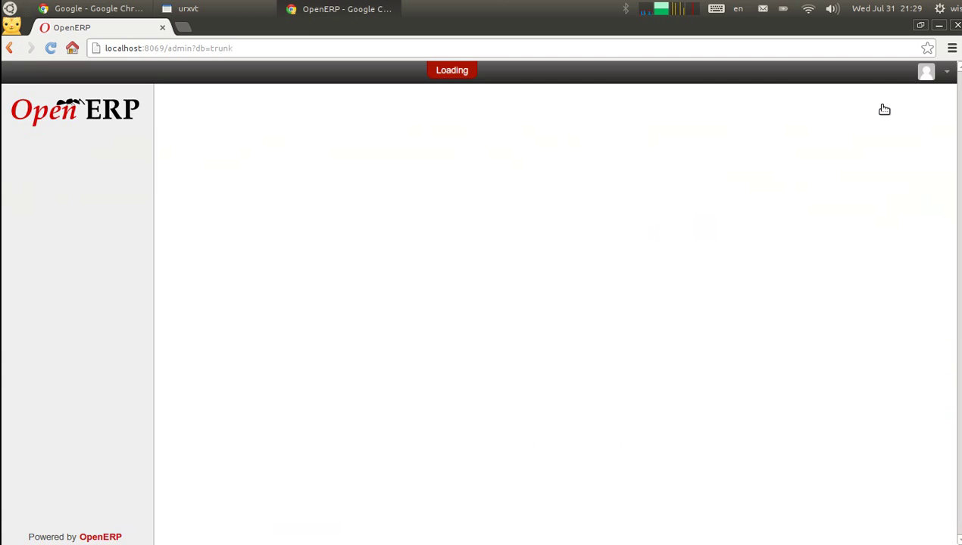
left_click(397, 73)
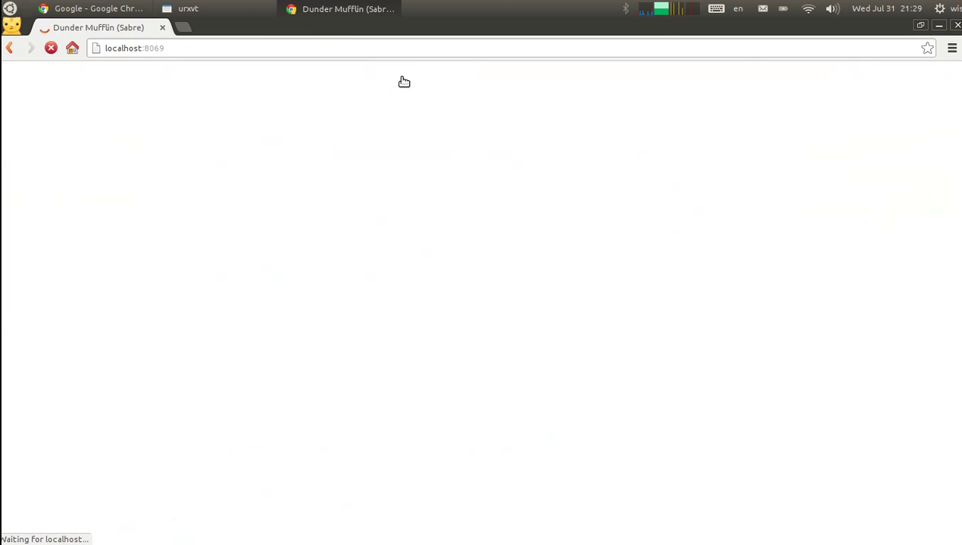
left_click(875, 103)
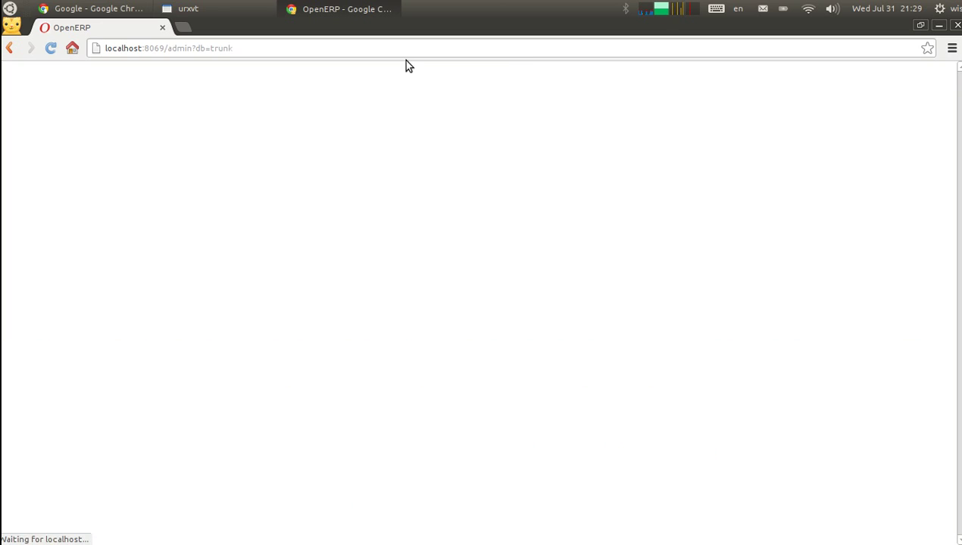
left_click(352, 74)
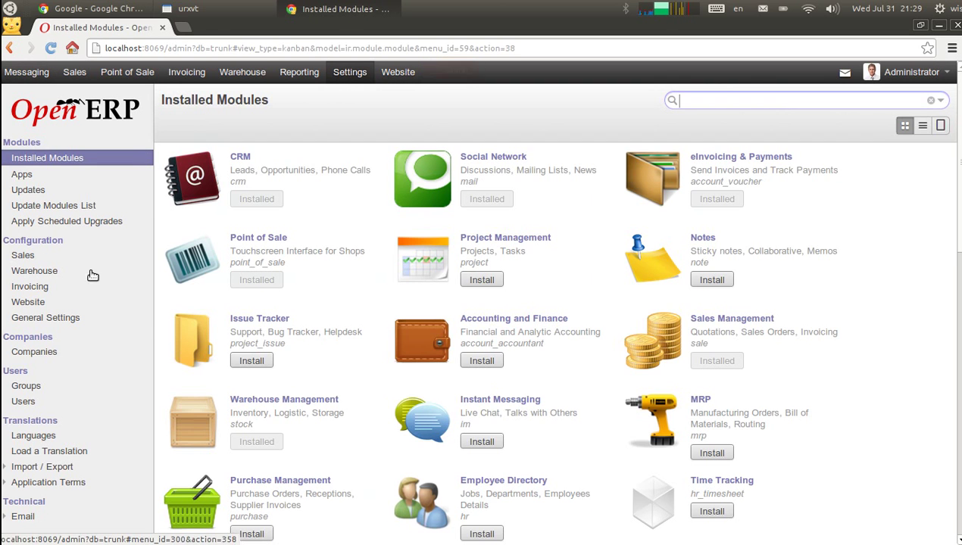
type("cp")
key("BackSpace")
type("omm")
key("Return")
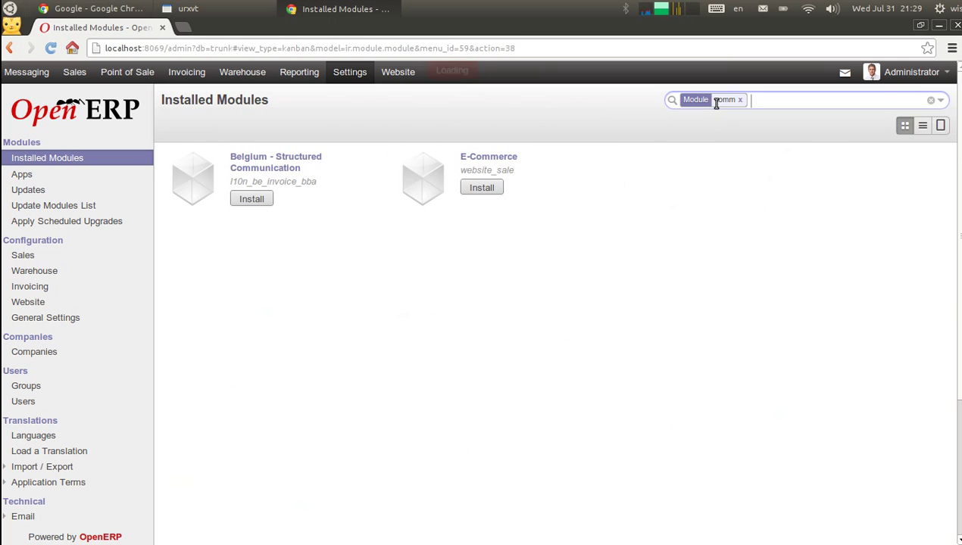
left_click(491, 190)
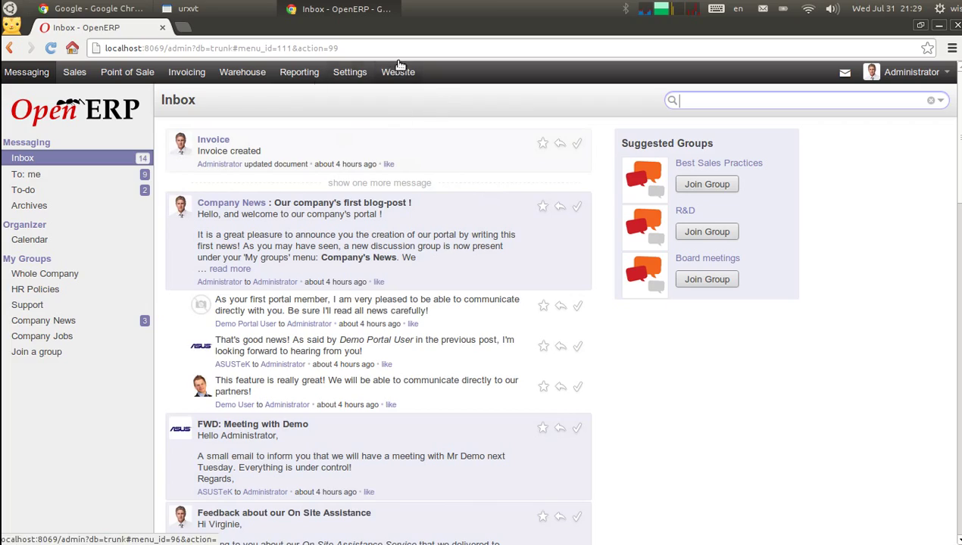
Rerun the openerp-server command in urxvt, then return to the OpenERP browser window
left_click(240, 8)
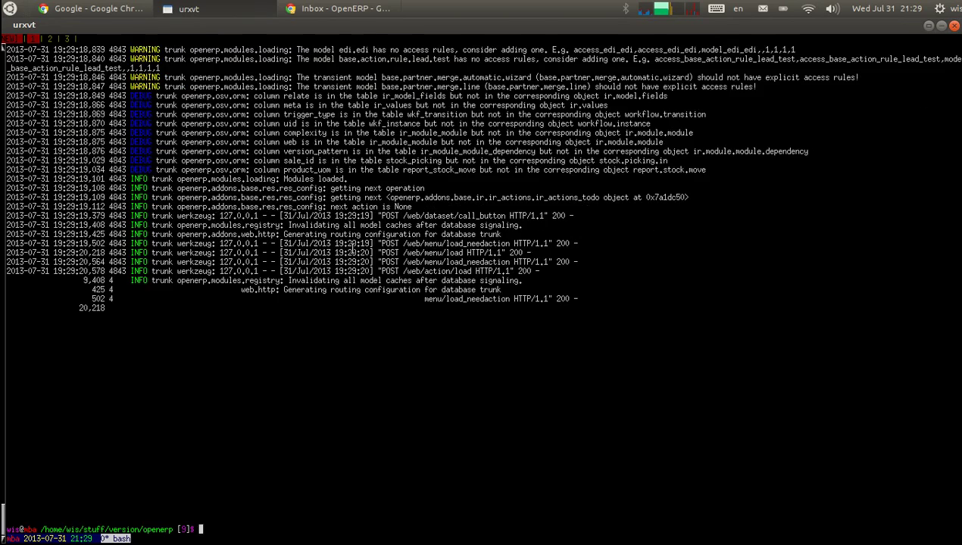
key("Up")
key("Return")
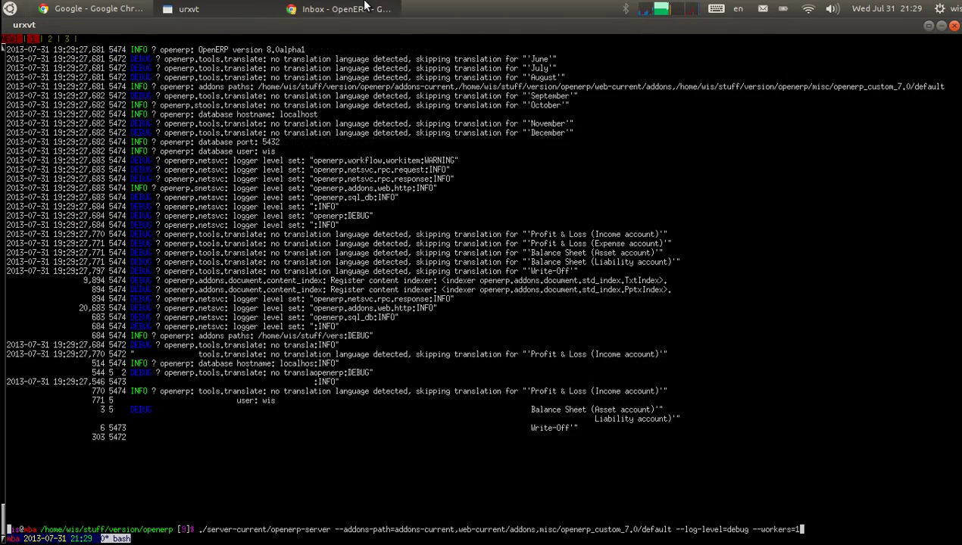
left_click(364, 8)
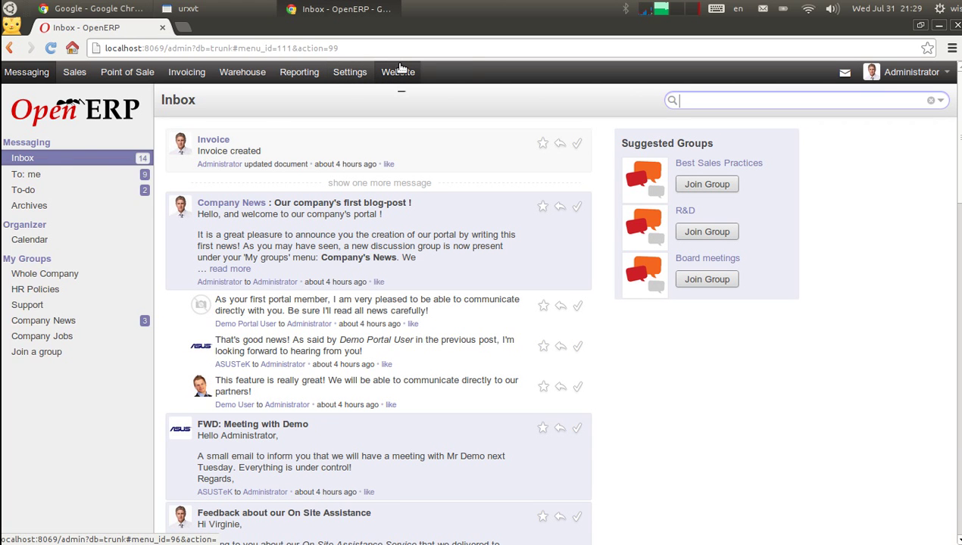
Go from the backend to the public website and open the Shop product listing
left_click(400, 70)
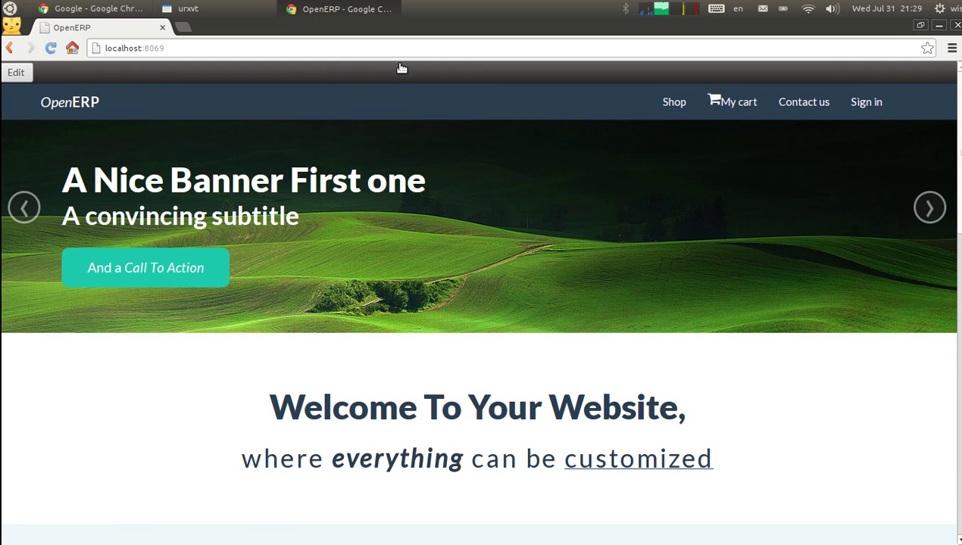
left_click_drag(959, 101, 891, 60)
left_click(674, 103)
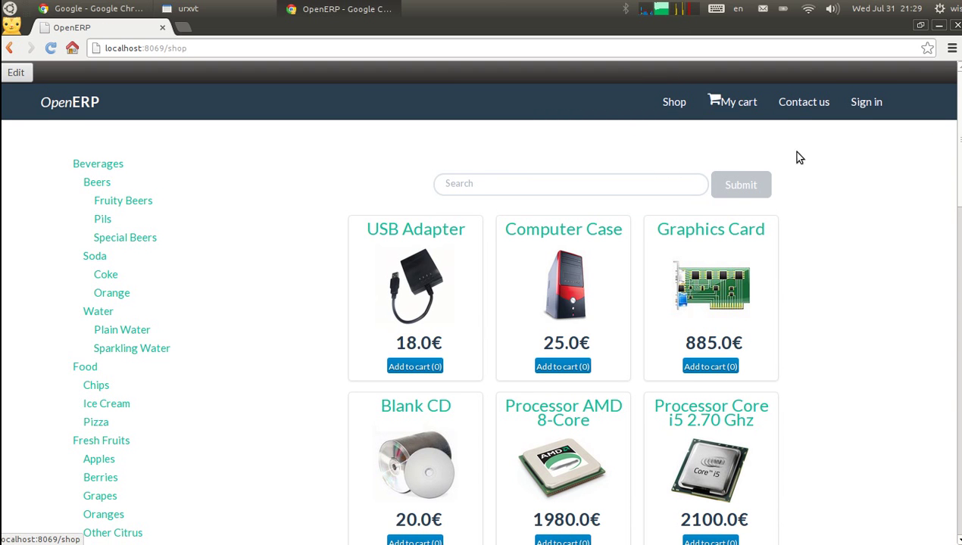
left_click_drag(961, 101, 954, 67)
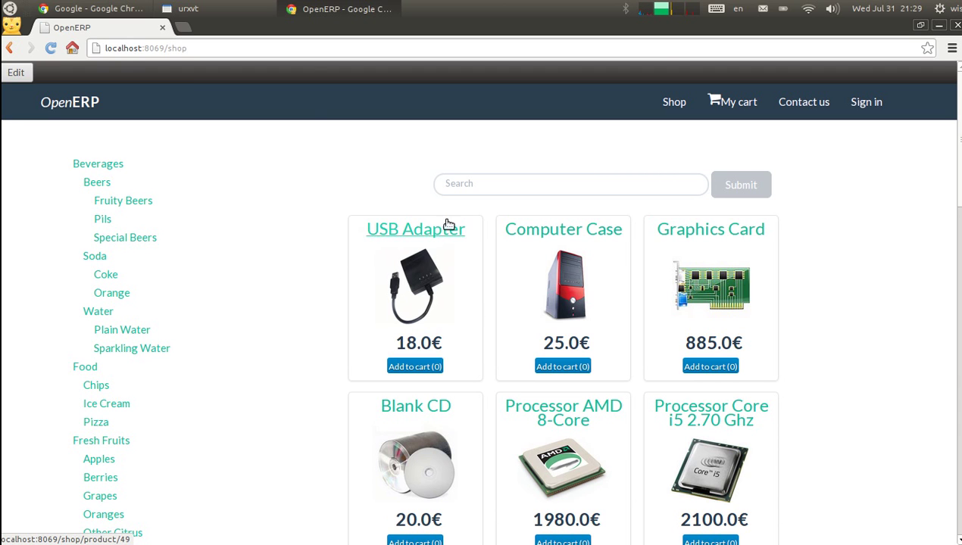
Change the USB Adapter's shop price to 2000, save the page, and go to the backend
left_click(14, 73)
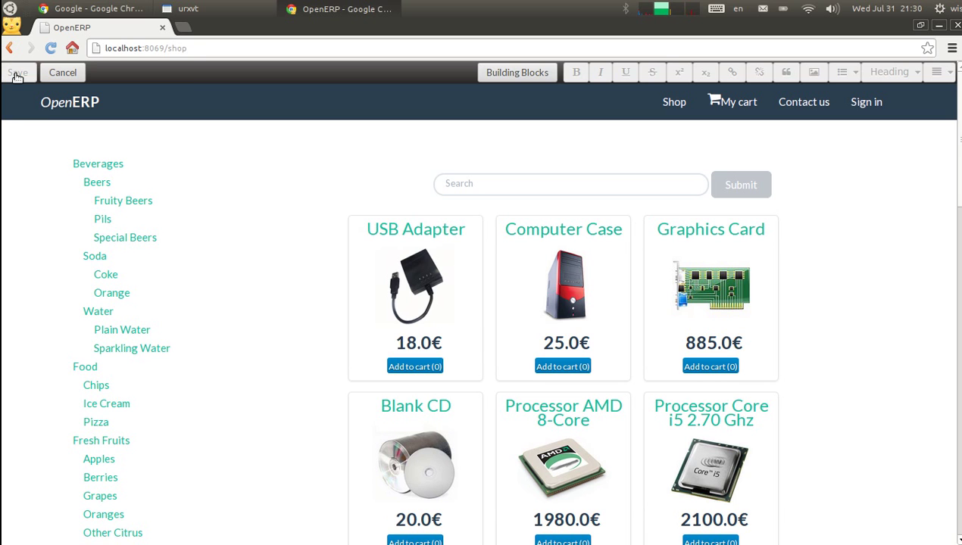
left_click(408, 348)
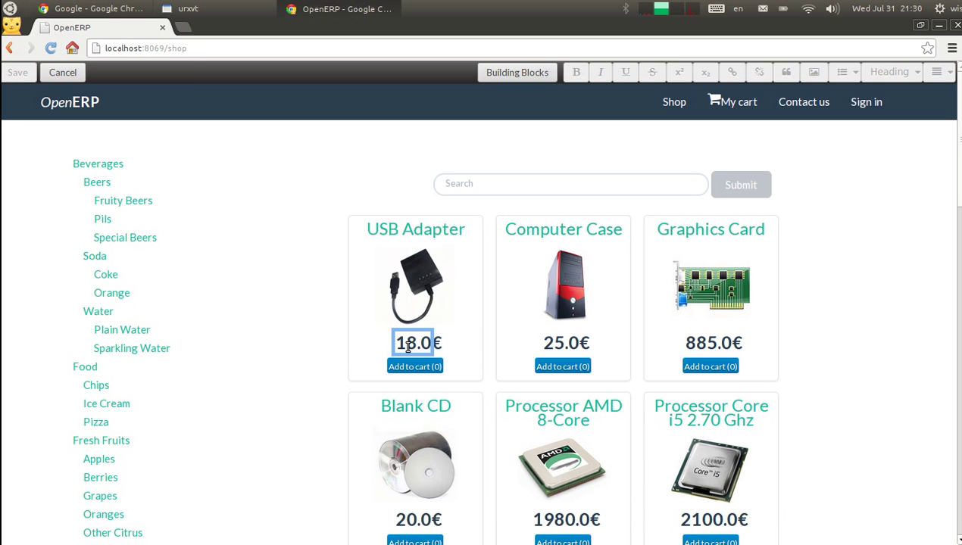
key("Delete")
key("BackSpace")
type("2000")
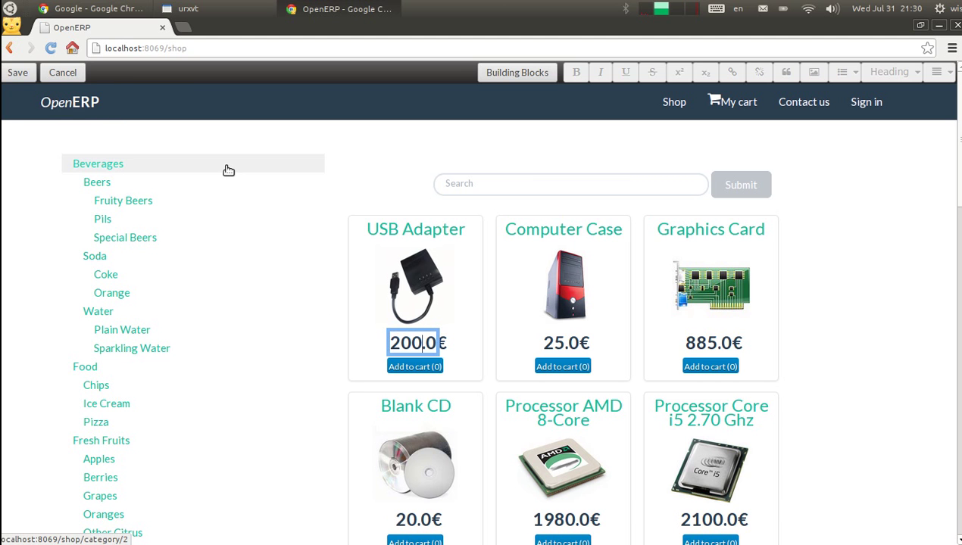
left_click(16, 72)
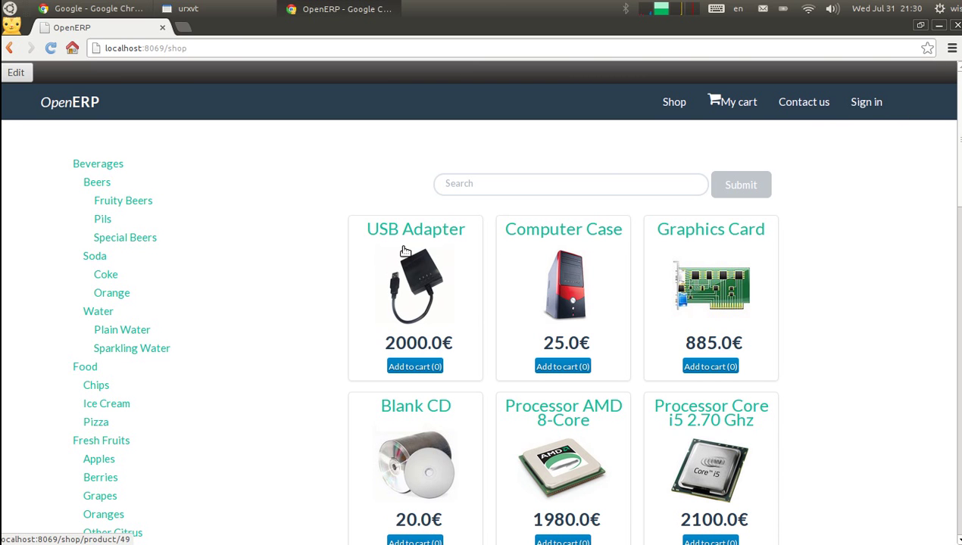
left_click(867, 105)
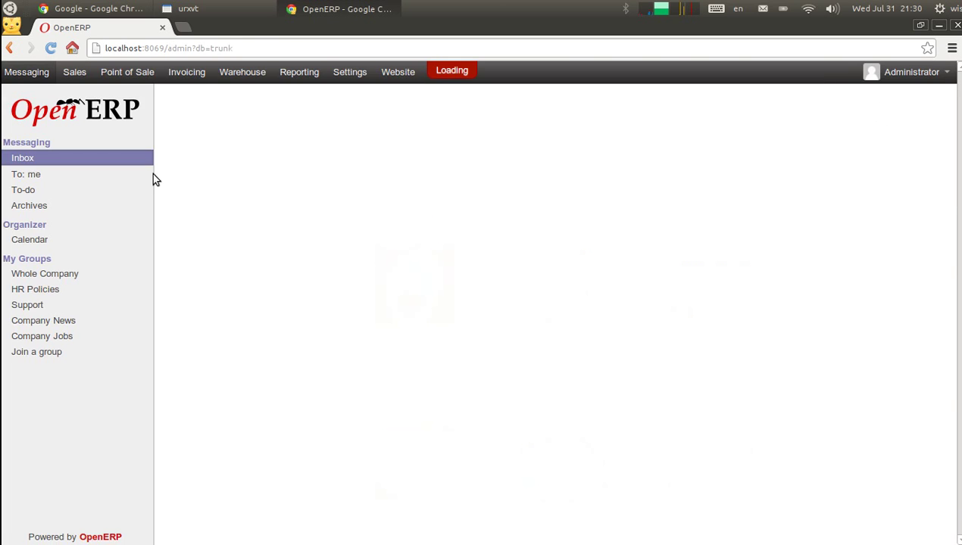
Verify the [ADPT] USB Adapter product shows a 2000.00 sale price, then return to the website
left_click(75, 73)
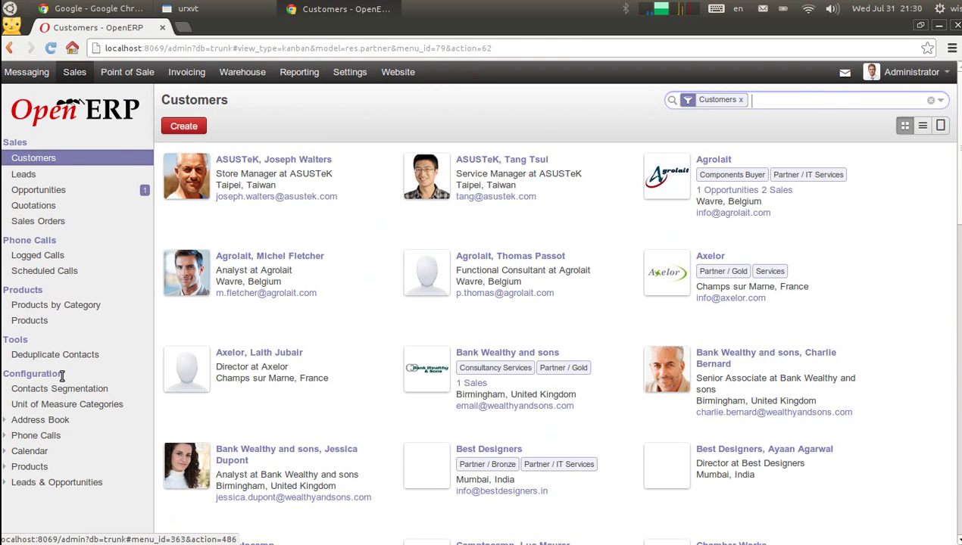
left_click(30, 320)
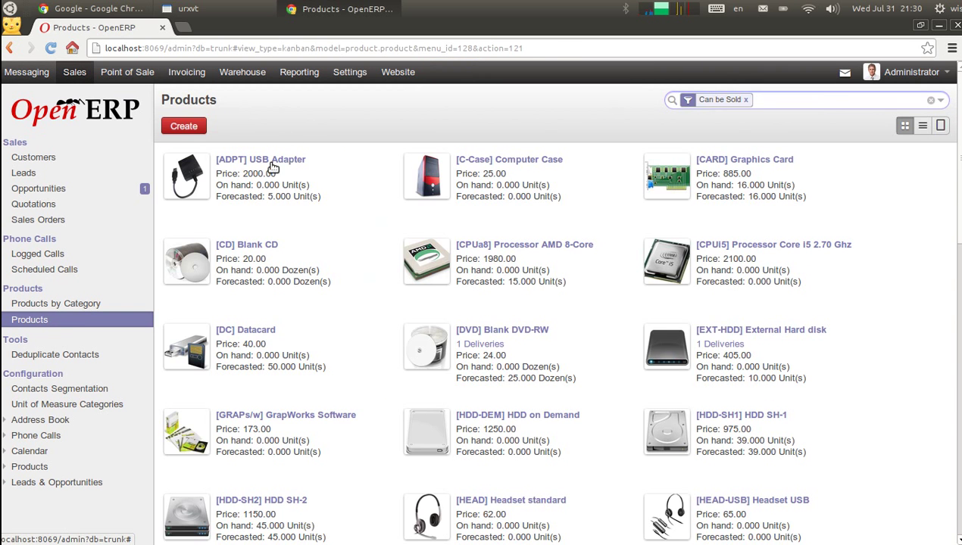
left_click(271, 165)
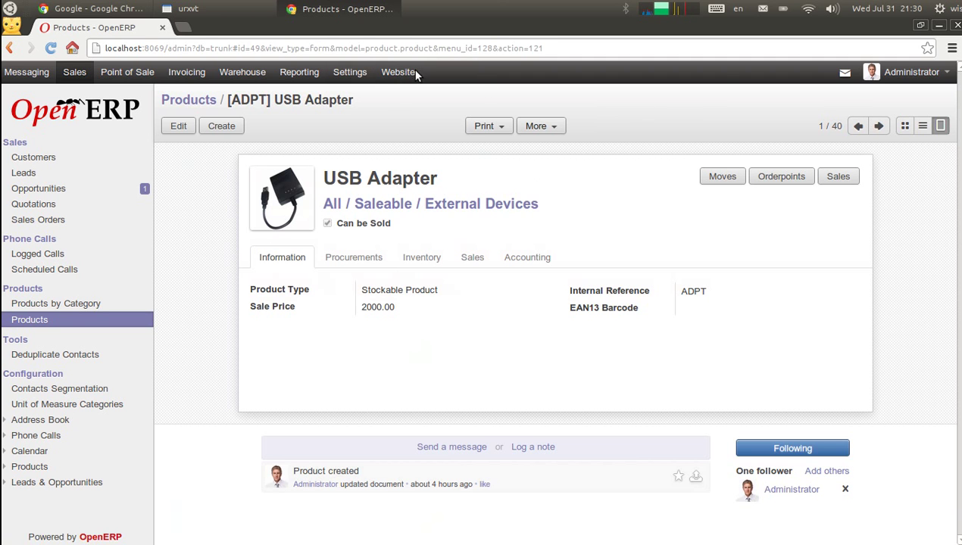
left_click(394, 72)
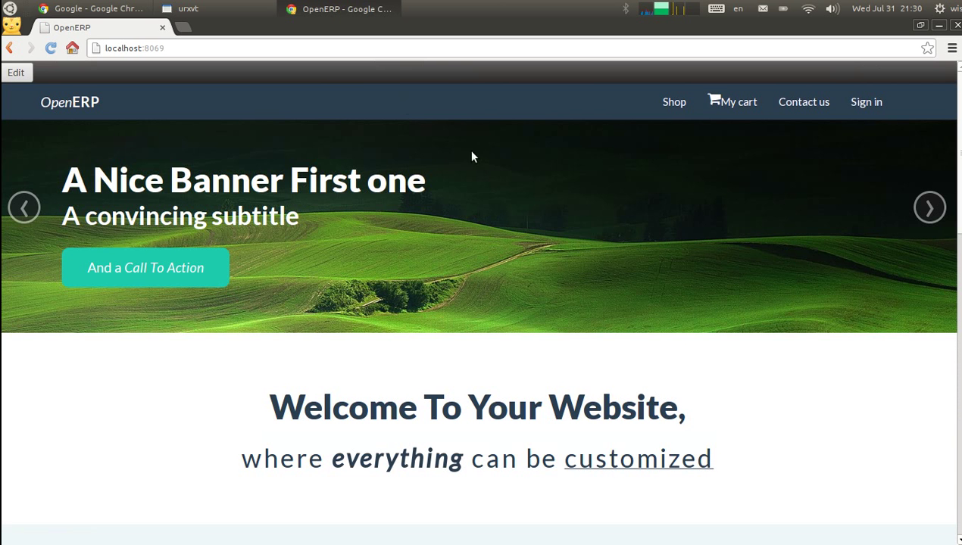
Add one USB Adapter to the cart and append 'asfdasdfasdf' to its product title
left_click(673, 103)
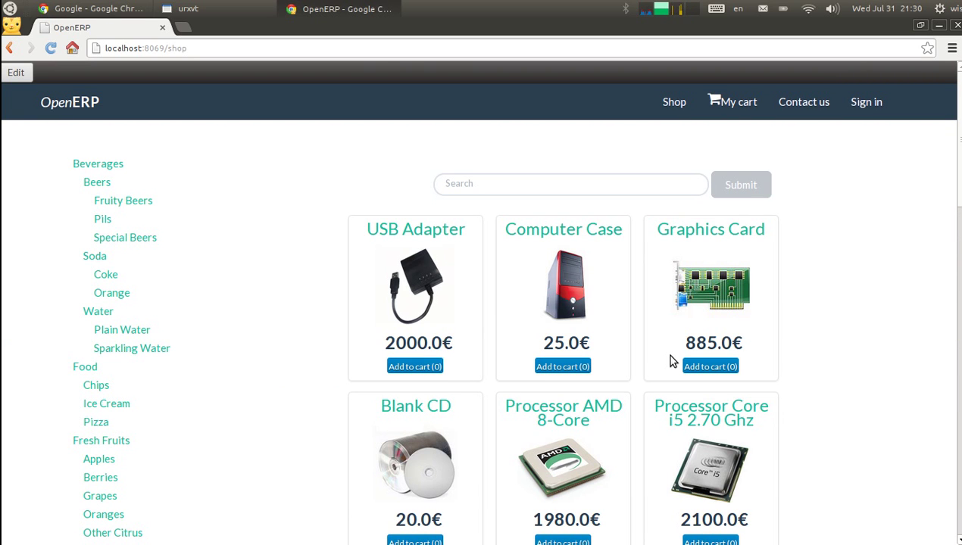
left_click(422, 369)
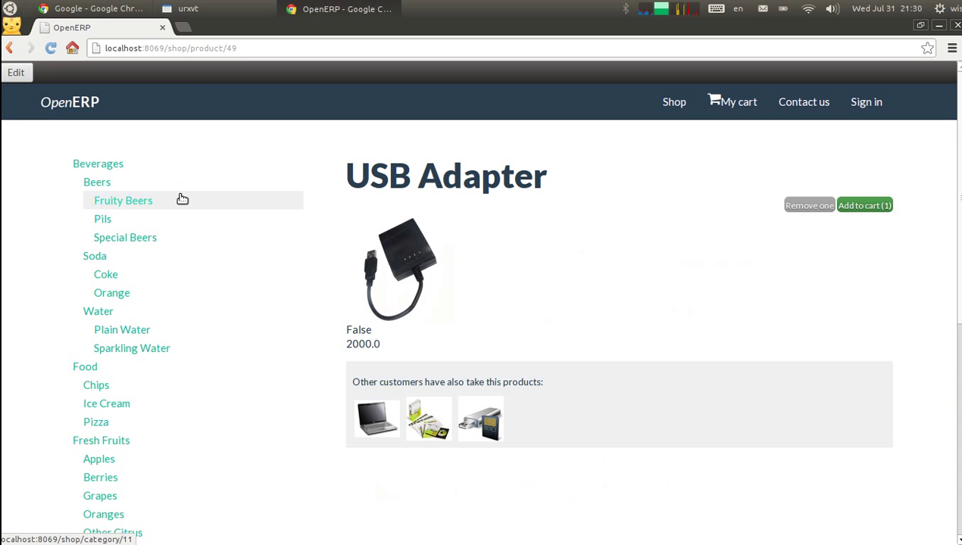
left_click(16, 72)
left_click(537, 181)
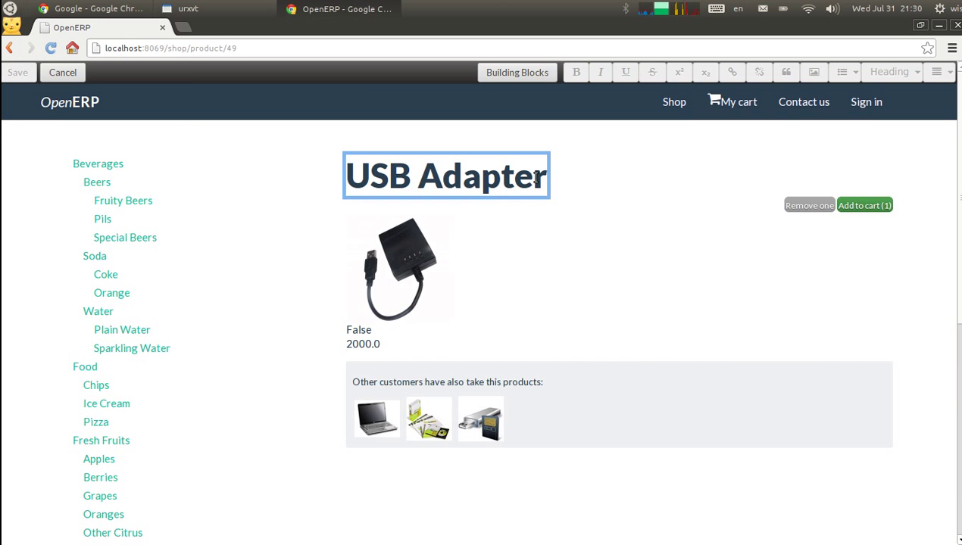
type("asfdasdfasdf")
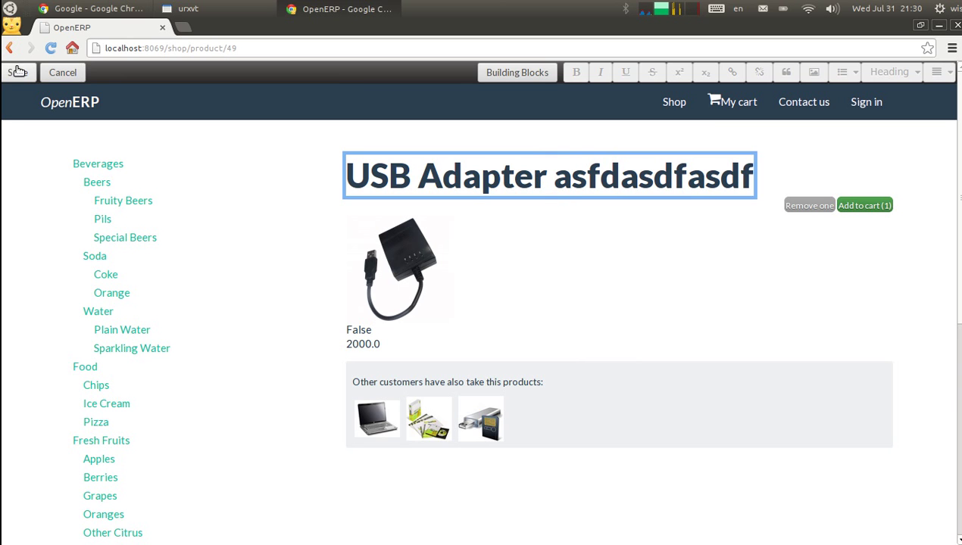
left_click(18, 71)
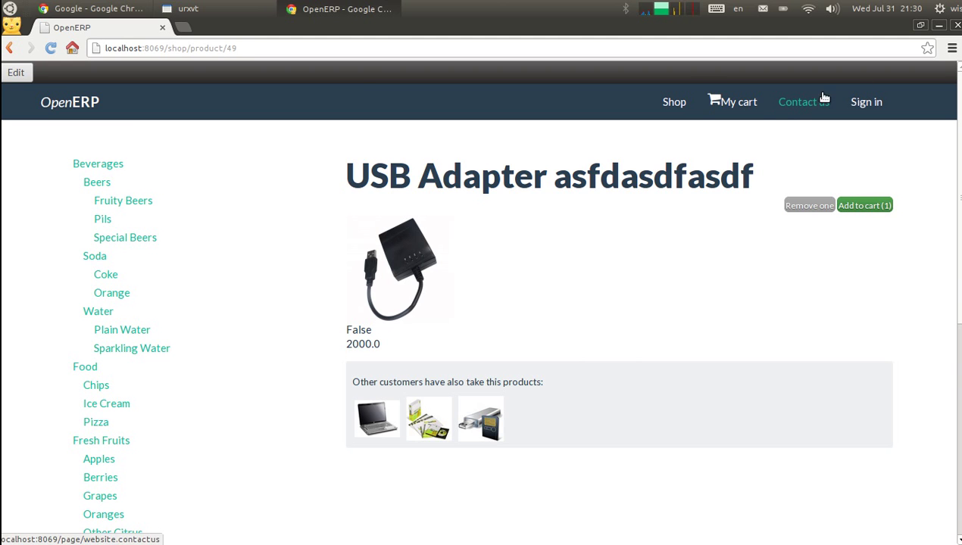
Open the cart with the USB Adapter and proceed to checkout
left_click(747, 103)
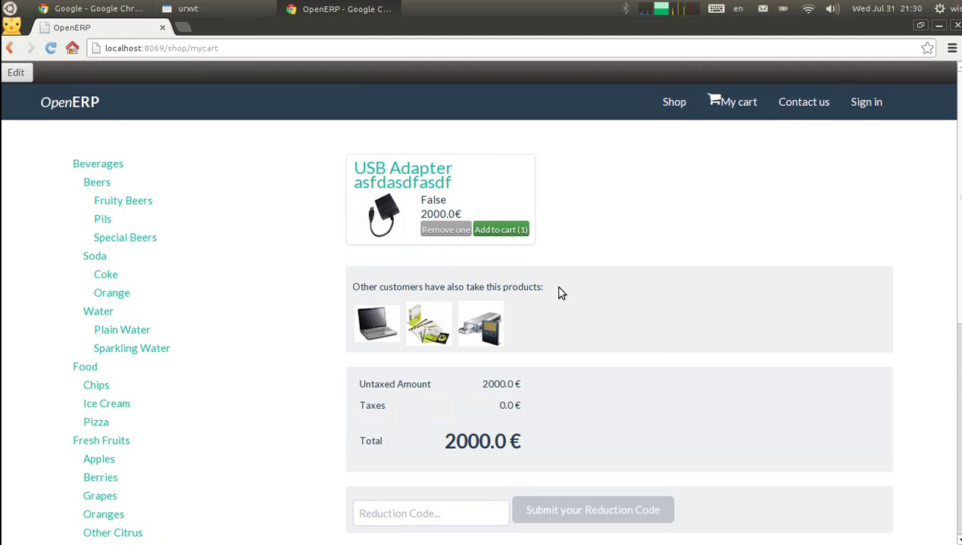
left_click_drag(956, 166, 956, 301)
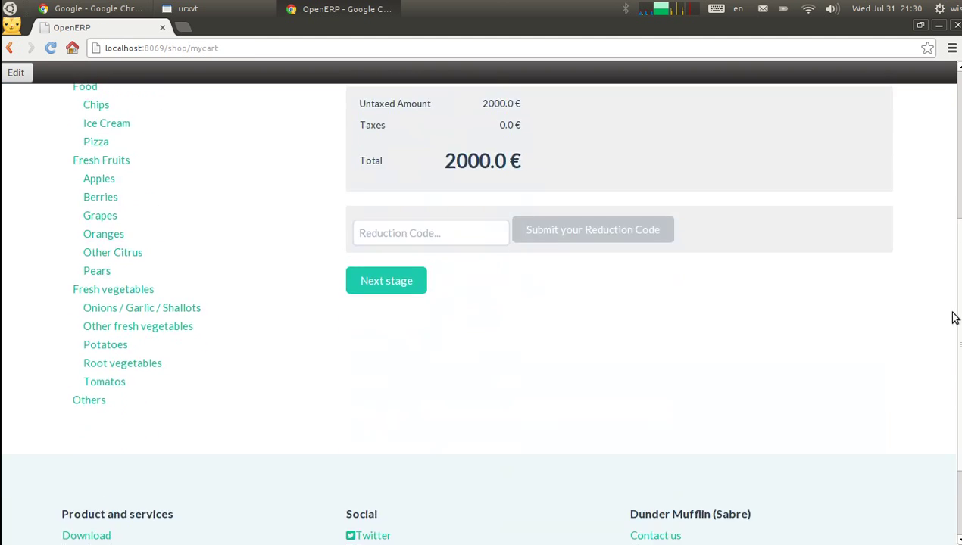
left_click(376, 302)
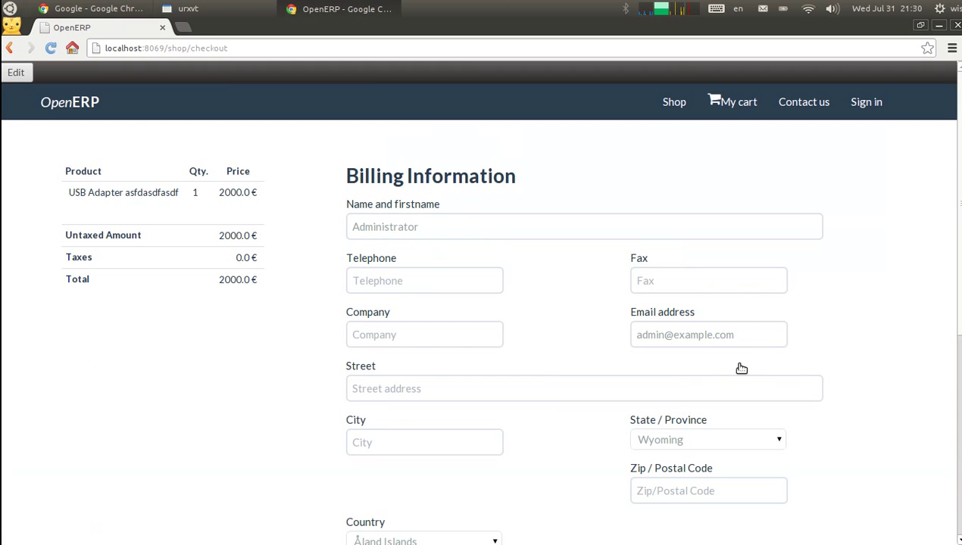
Fill in the billing name and telephone number
left_click(408, 228)
type("ASdasd")
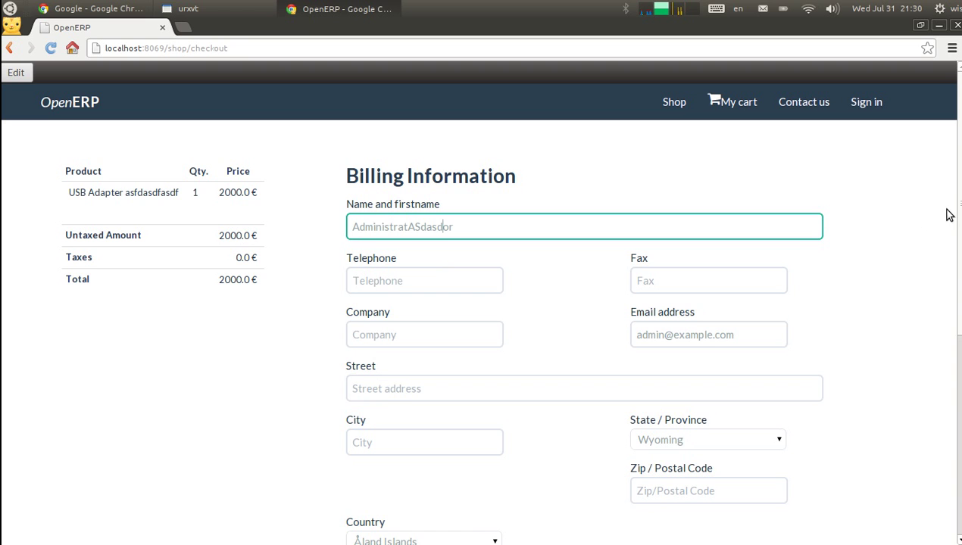
scroll(947, 216, "down", 4)
scroll(949, 226, "up", 4)
scroll(949, 226, "down", 1)
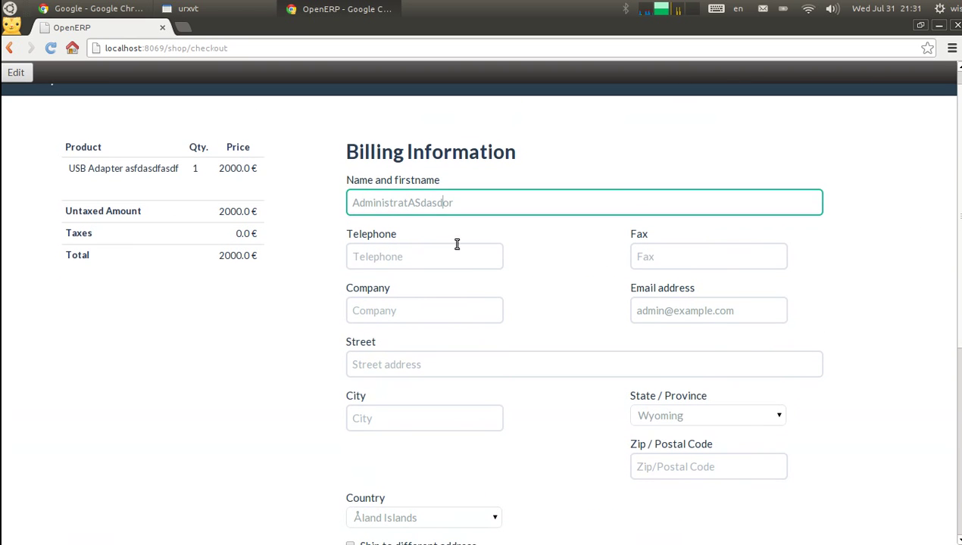
left_click(461, 262)
type("1234123")
key("Tab")
Enter the company, street, city and zip code, then pay to confirm the order
left_click(357, 308)
type("sadfasdf")
left_click(444, 361)
type("sadfasdf")
left_click(394, 417)
type("sadfasdf")
left_click(672, 463)
type("sadf")
type("1233")
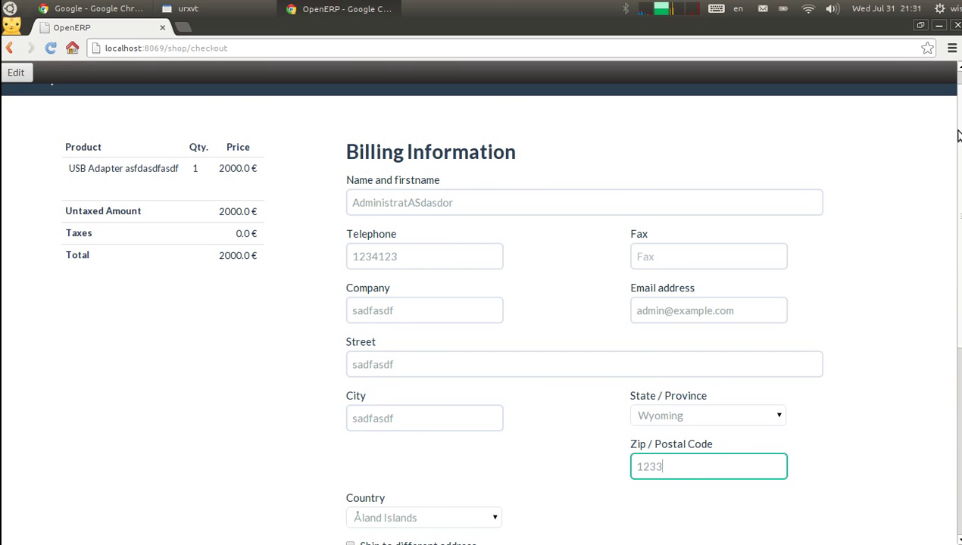
scroll(365, 401, "down", 5)
left_click(360, 282)
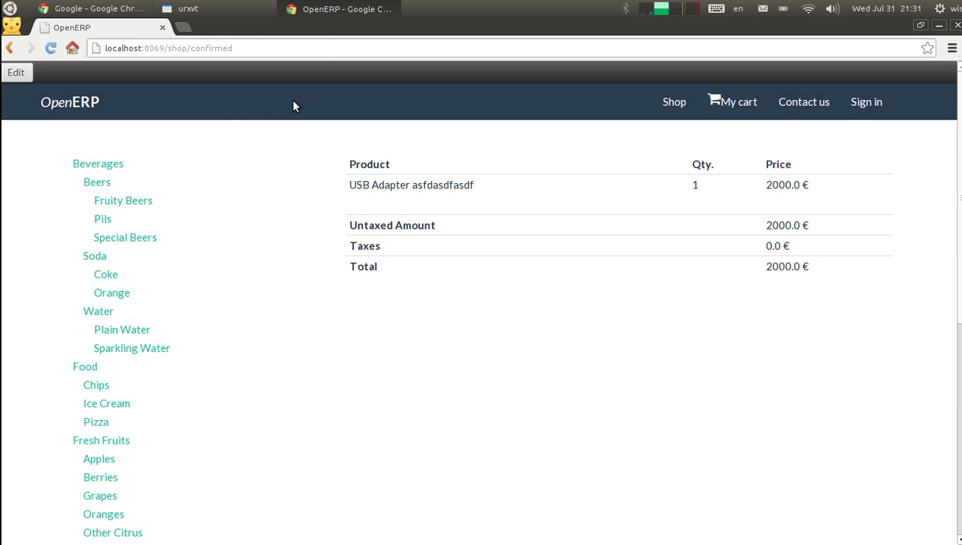
Sign in and open the new 2000.00 € USB Adapter sales order, then return to the website
left_click(866, 103)
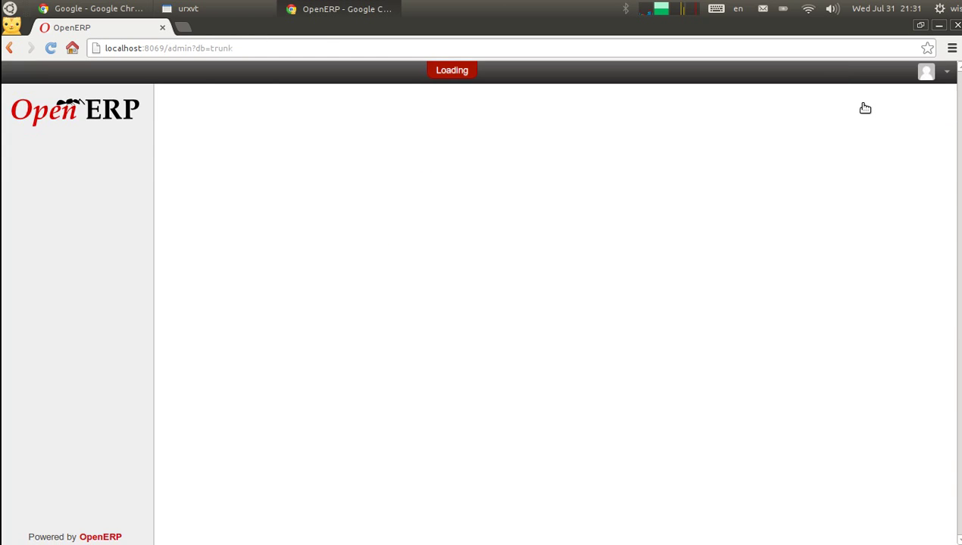
left_click(75, 72)
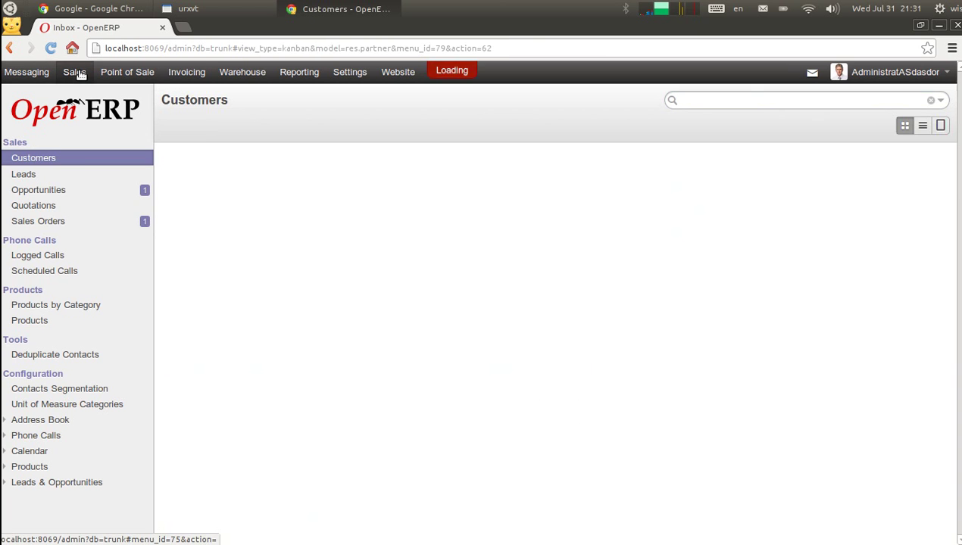
left_click(67, 220)
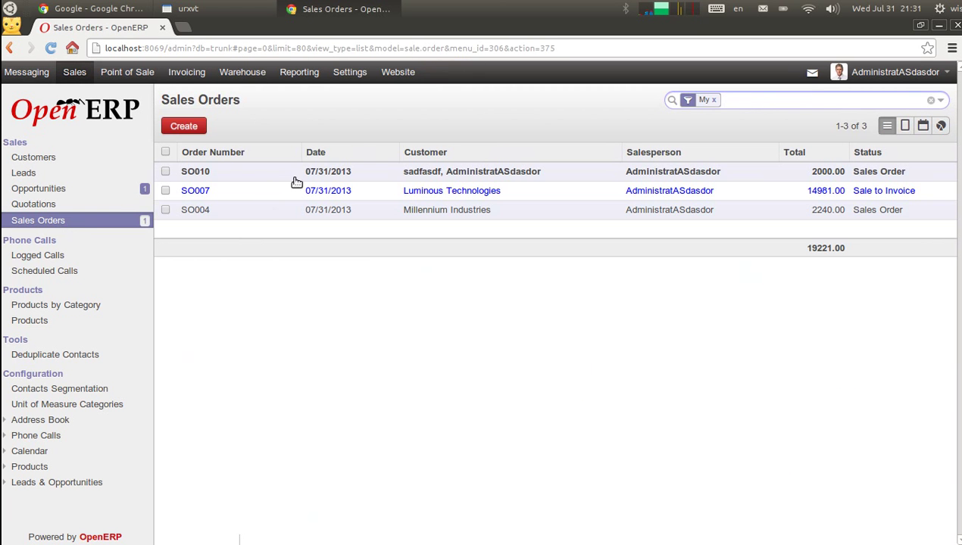
left_click(252, 173)
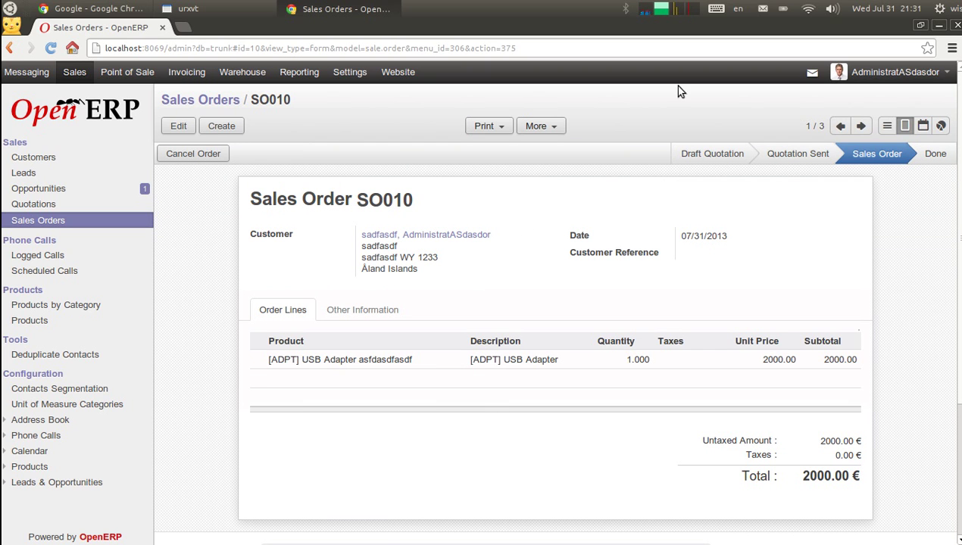
left_click(398, 73)
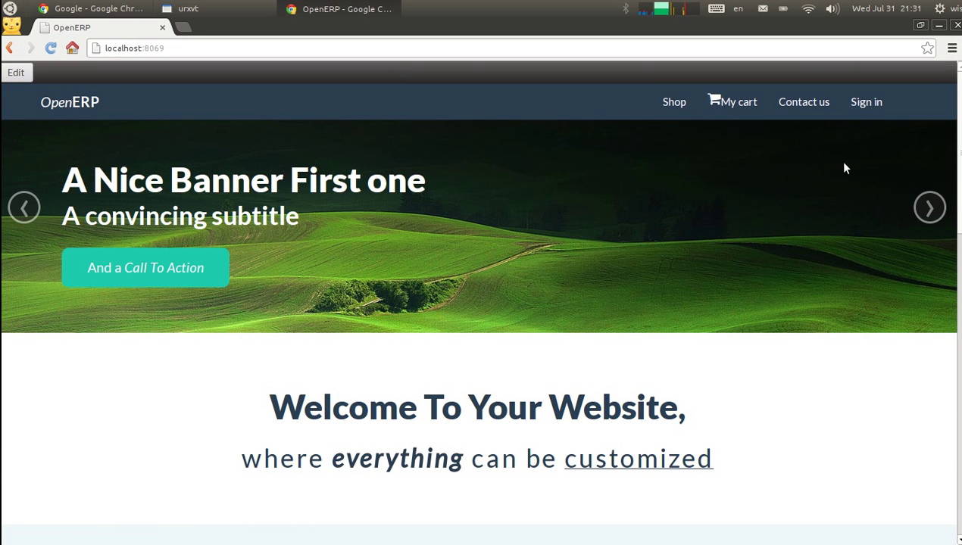
Scroll through the homepage, then bring the urxvt terminal window to the front
left_click_drag(959, 168, 959, 477)
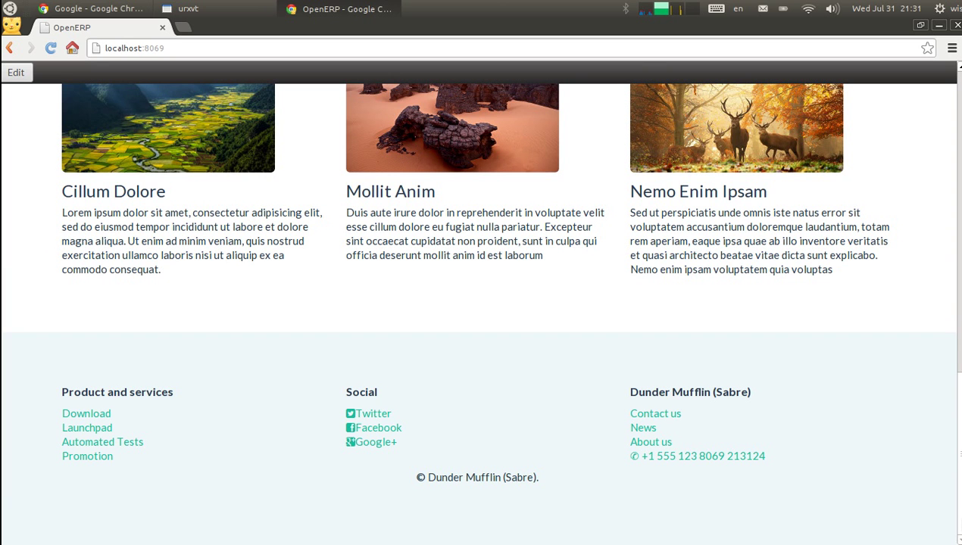
left_click_drag(959, 477, 951, 71)
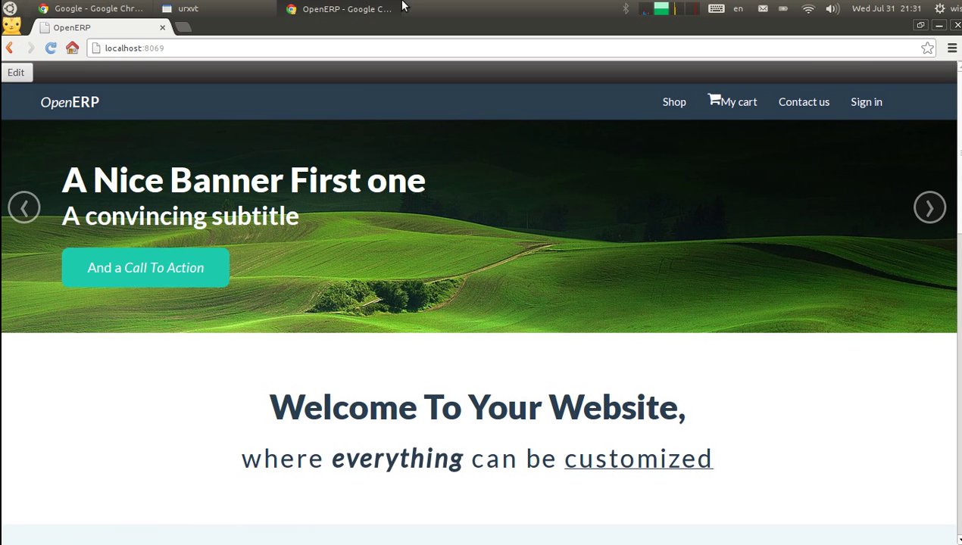
left_click(246, 6)
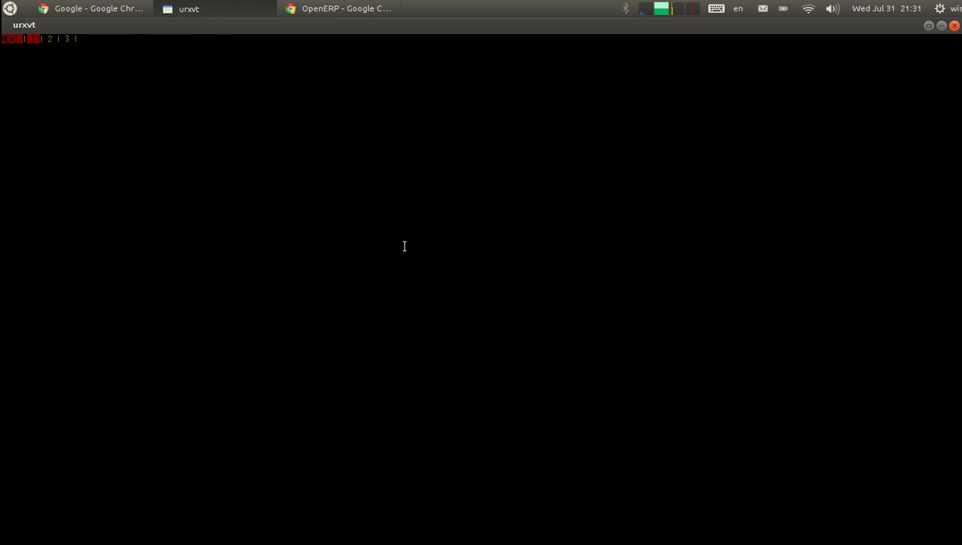